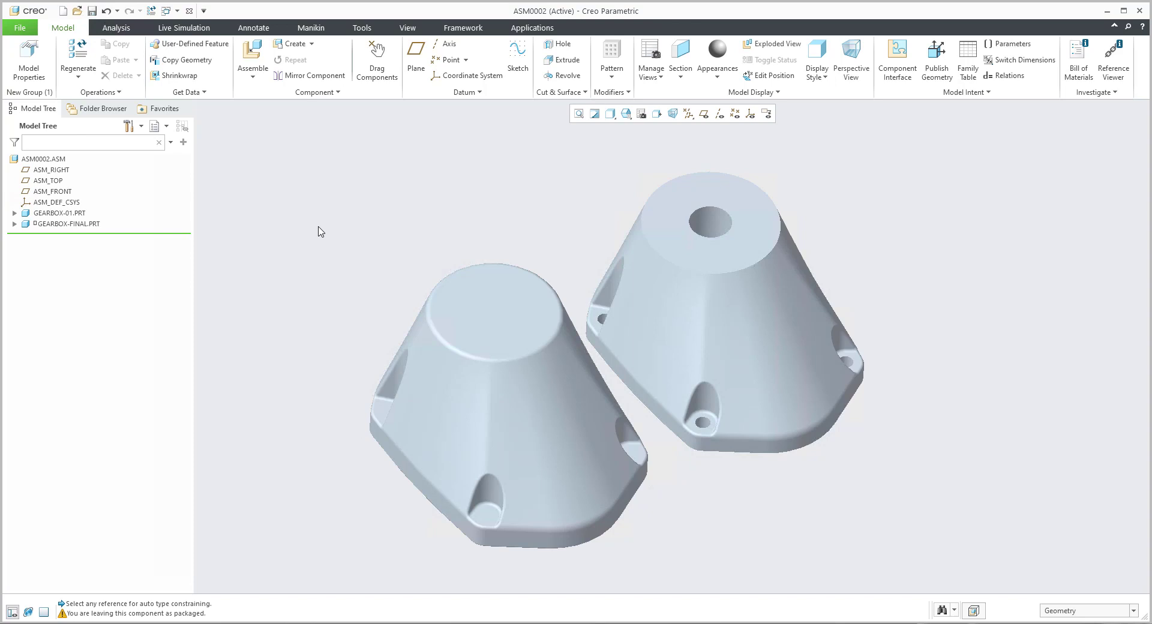
Step: Redefine GEARBOX-FINAL's placement with two Coincident constraints between matching hole surfaces of both housings
mouse_move(494, 224)
middle_down()
mouse_move(484, 226)
mouse_move(498, 242)
mouse_move(476, 234)
mouse_move(487, 229)
middle_up()
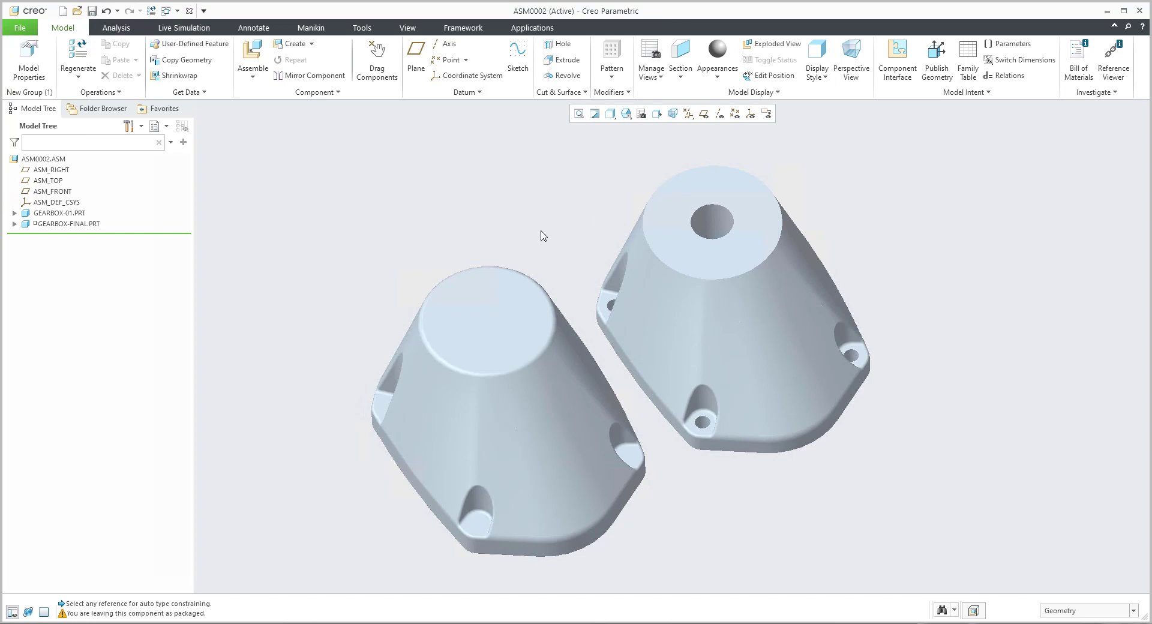
middle_drag(542, 244, 545, 261)
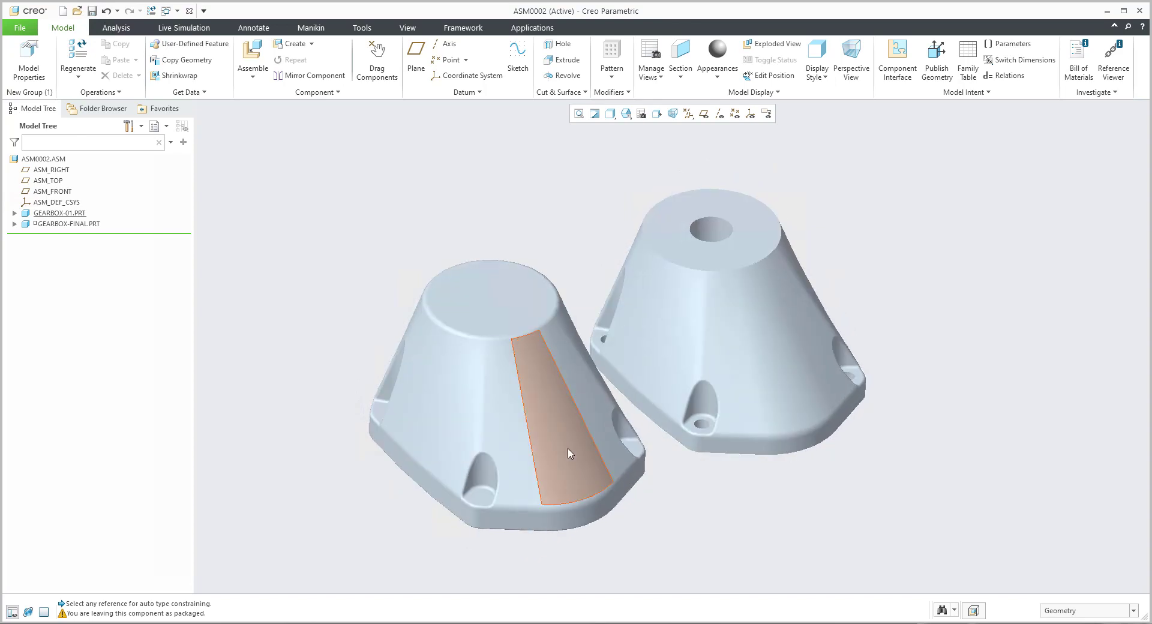
click(69, 224)
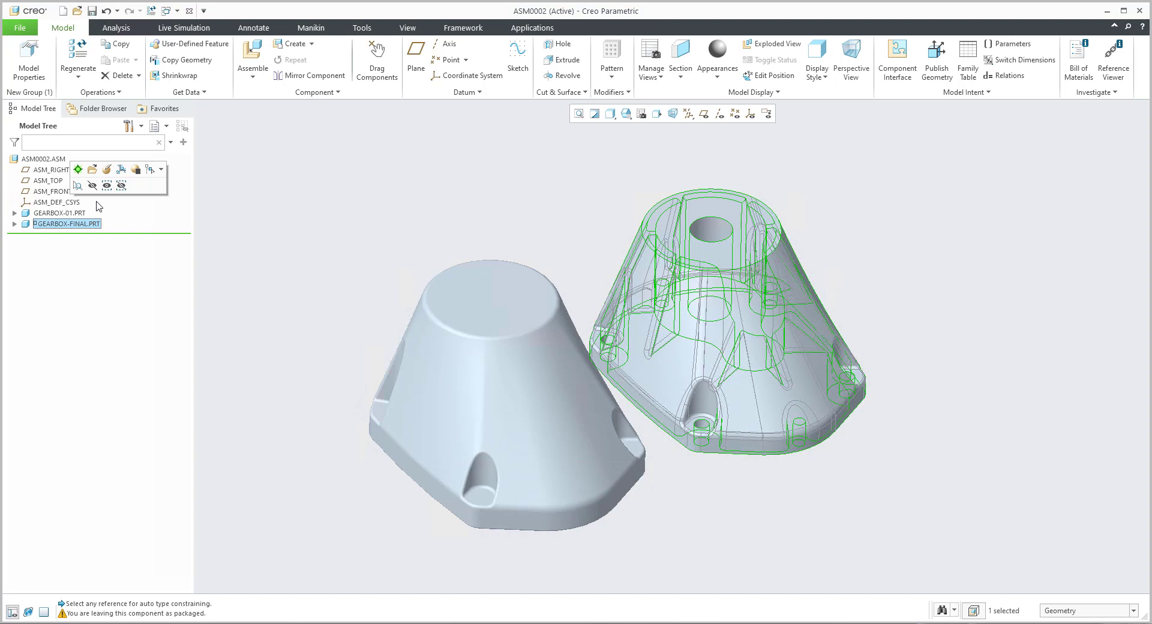
click(107, 169)
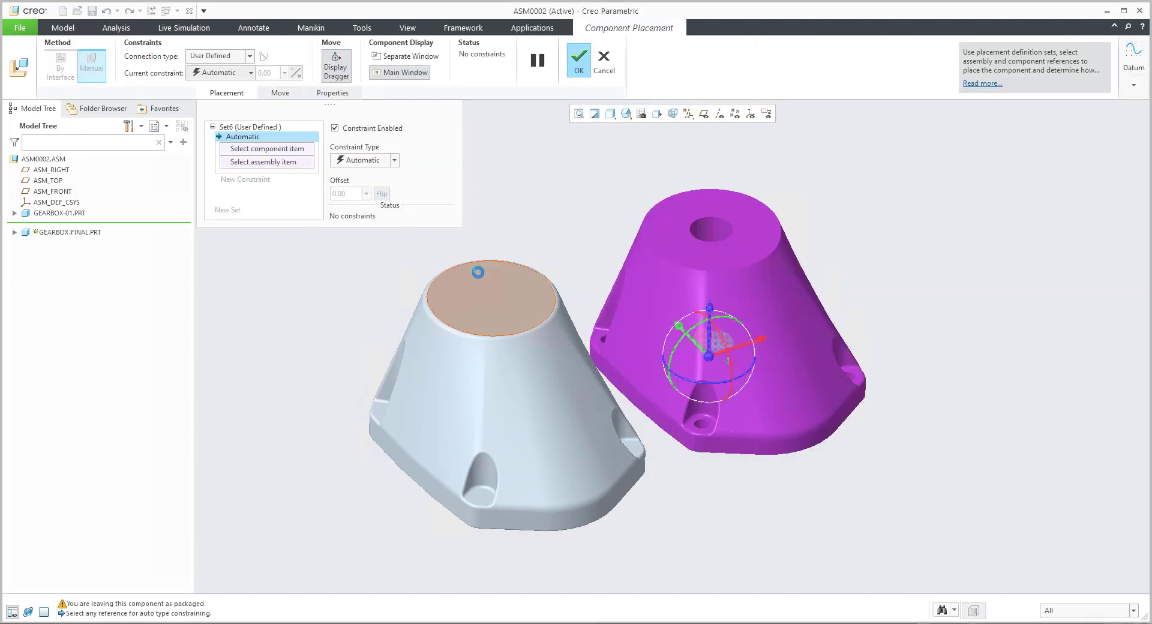
click(480, 496)
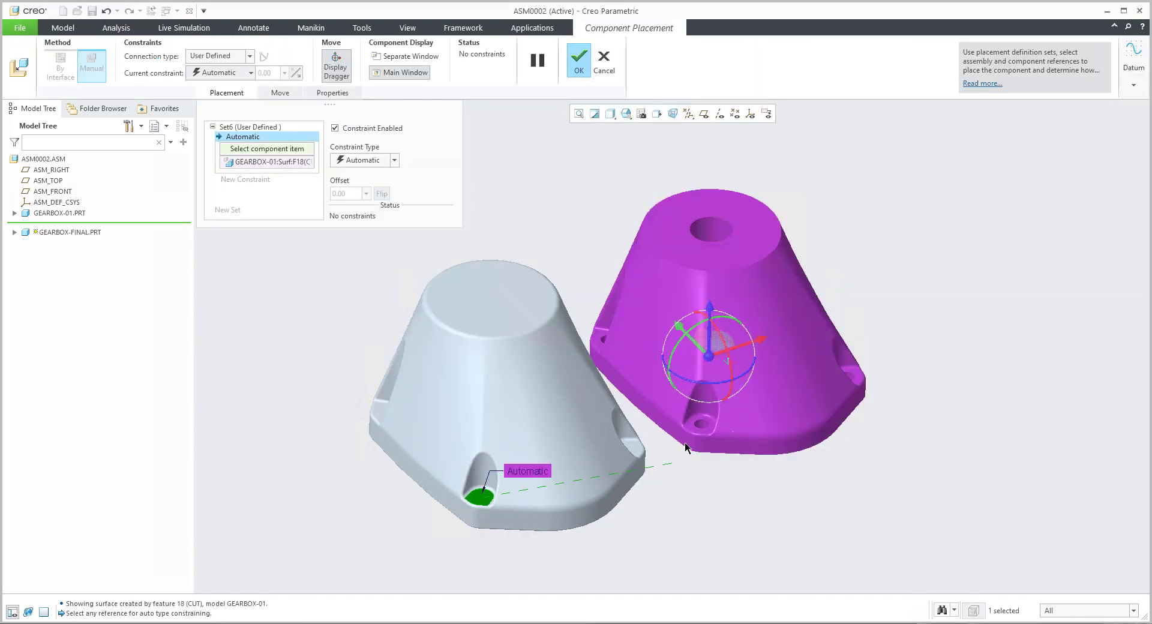
click(692, 426)
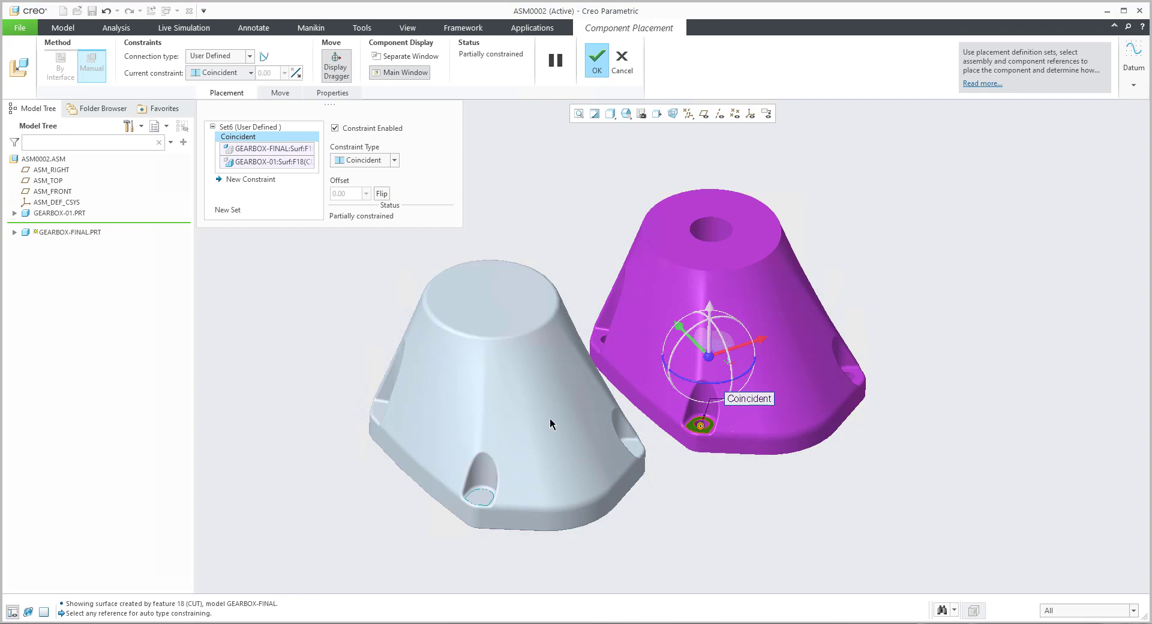
click(259, 180)
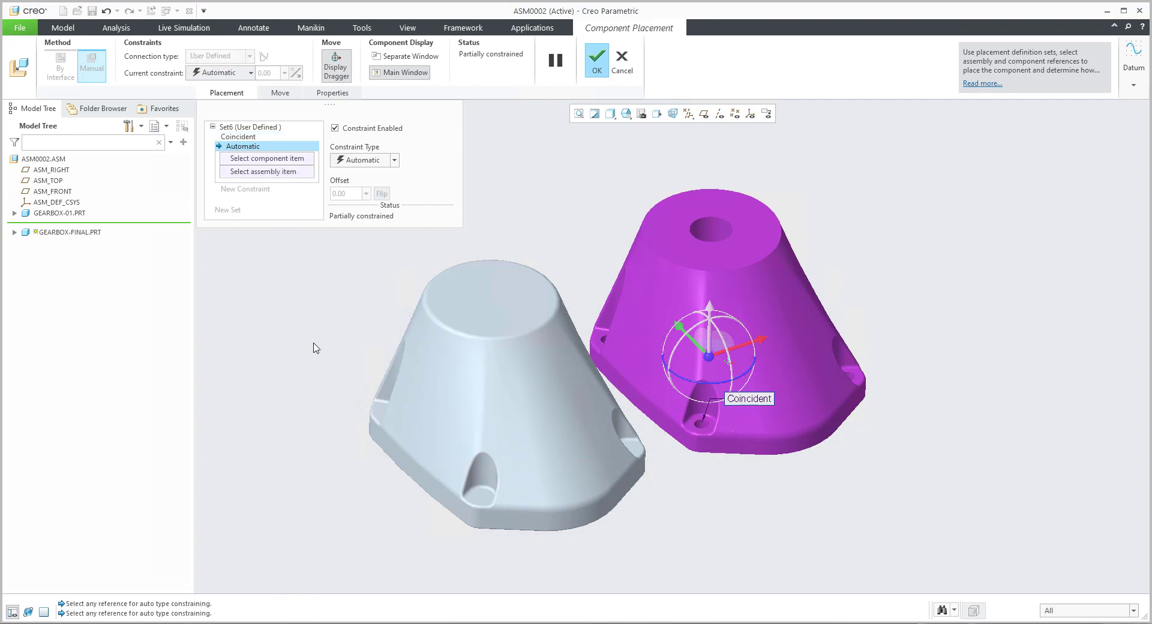
click(471, 497)
click(699, 418)
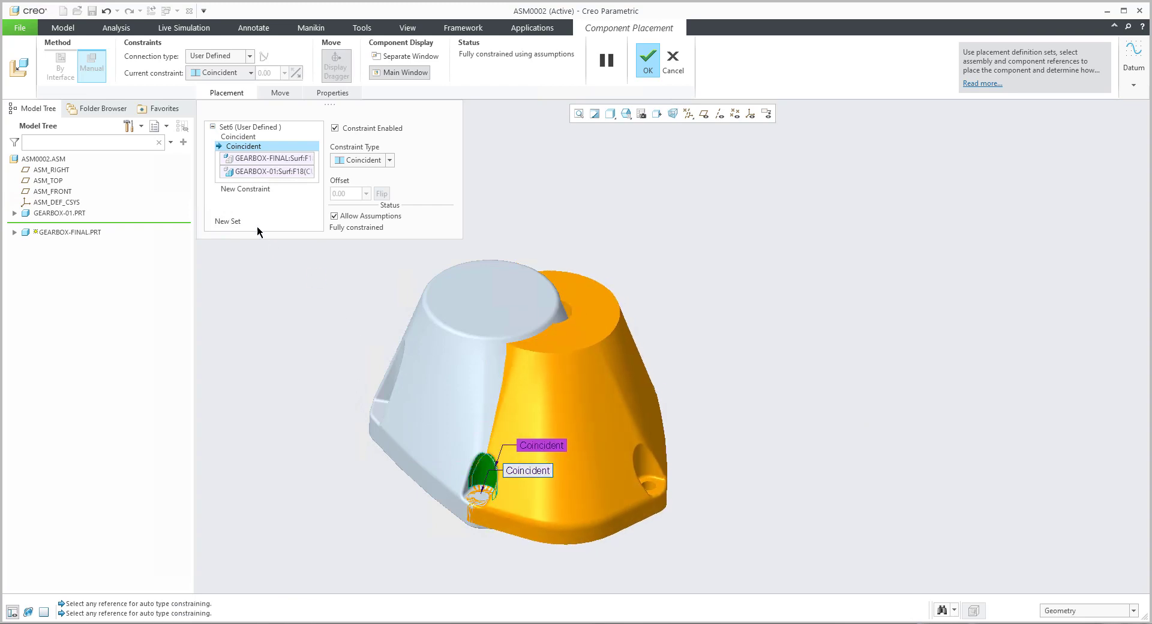
Step: Add an Oriented constraint between a third pair of holes and confirm the placement
click(246, 190)
middle_drag(449, 372, 465, 384)
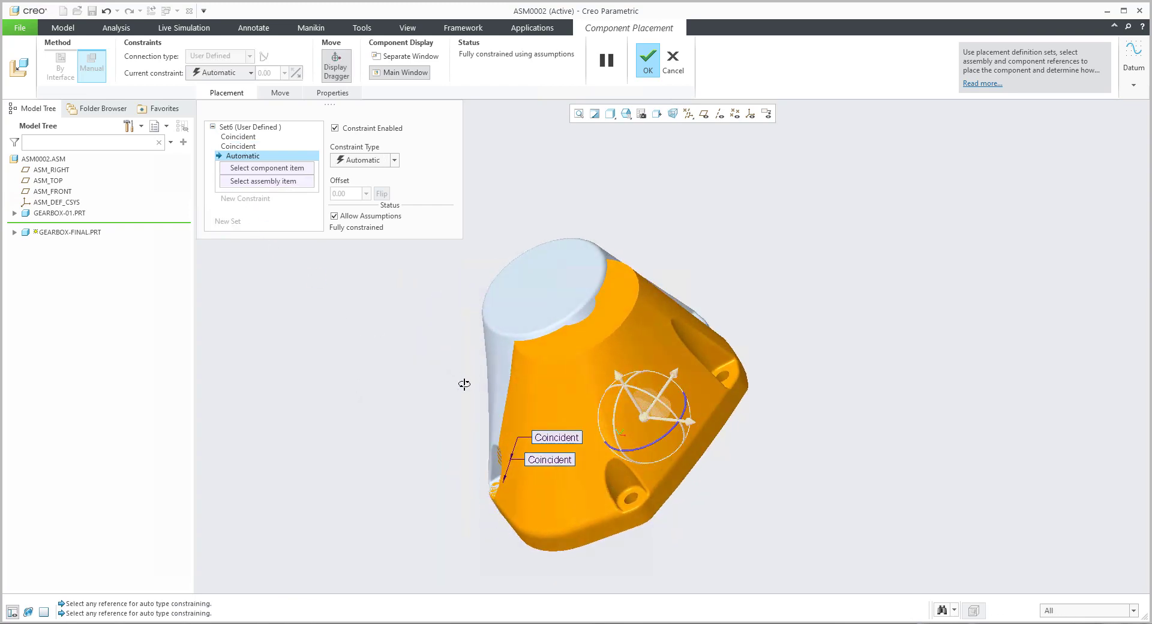
click(617, 478)
click(393, 56)
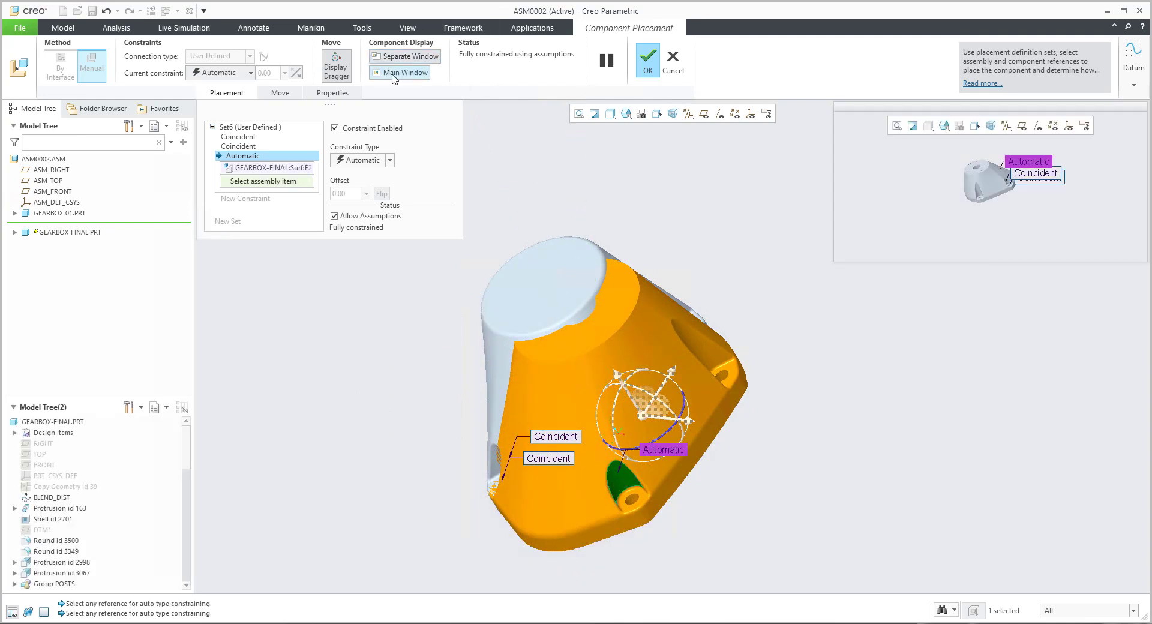
click(638, 436)
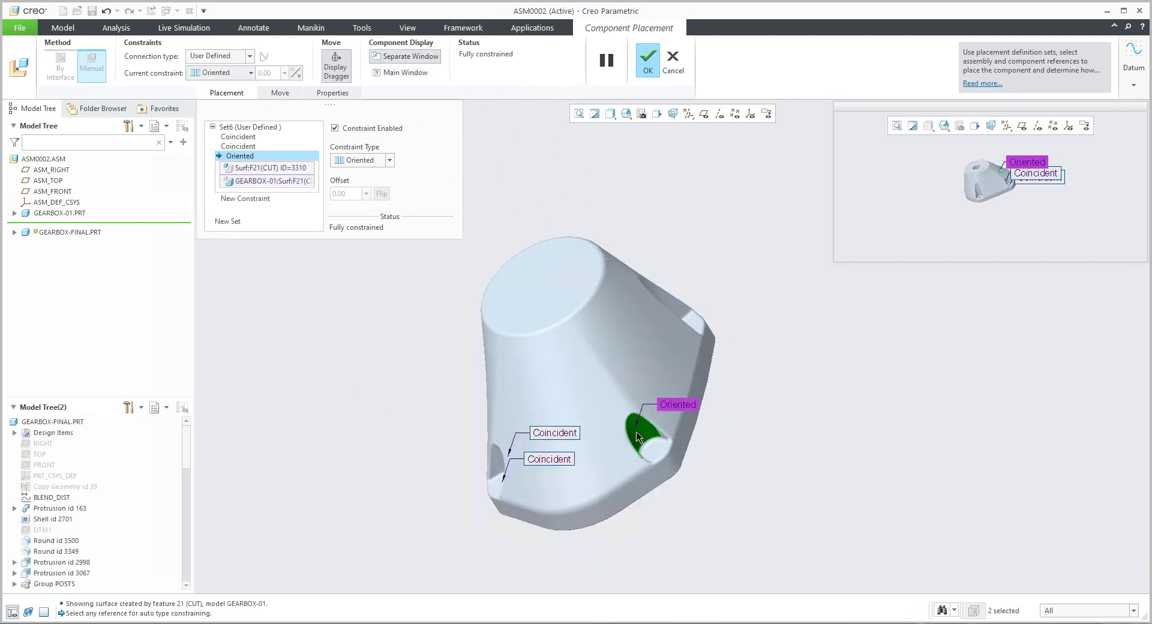
click(397, 72)
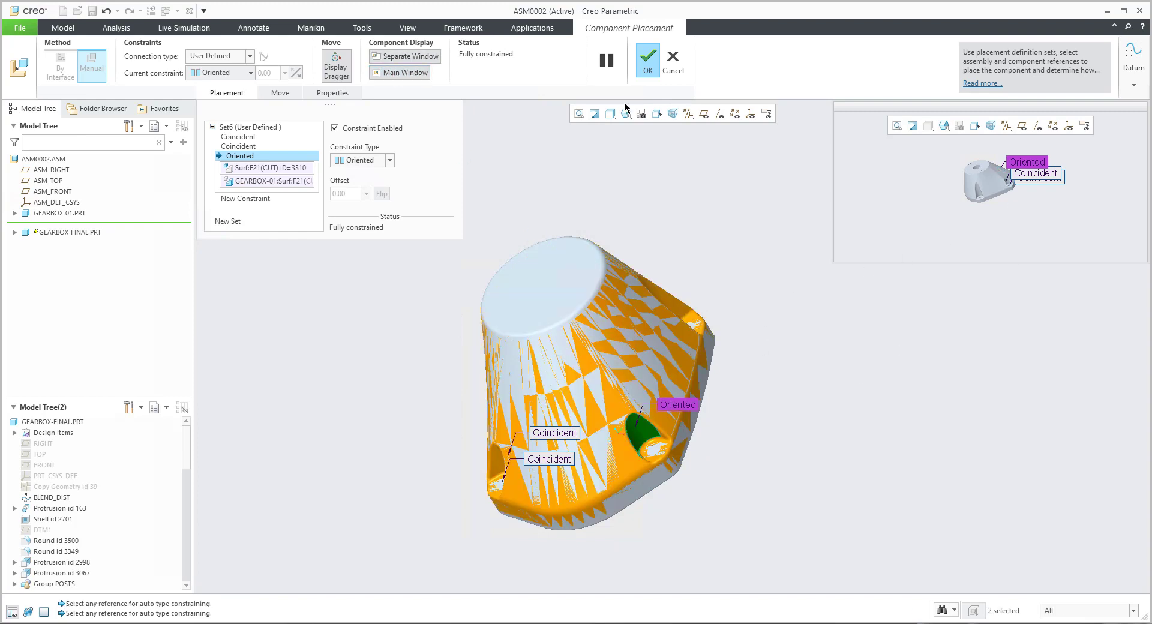
click(637, 71)
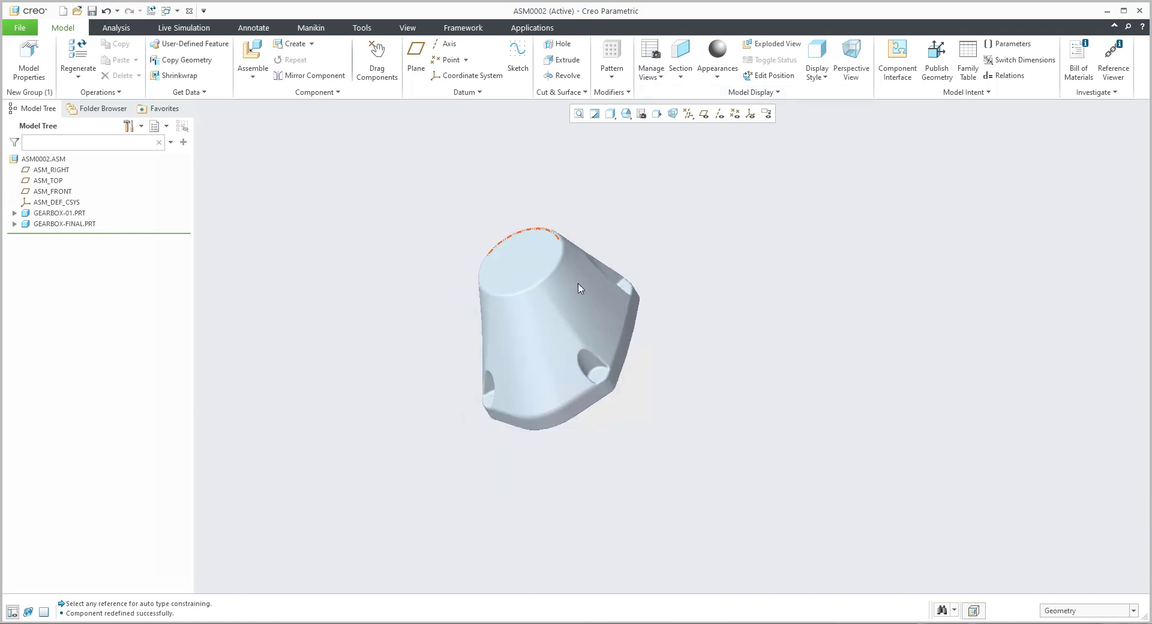
middle_drag(580, 288, 623, 251)
shift+middle_drag(393, 221, 429, 261)
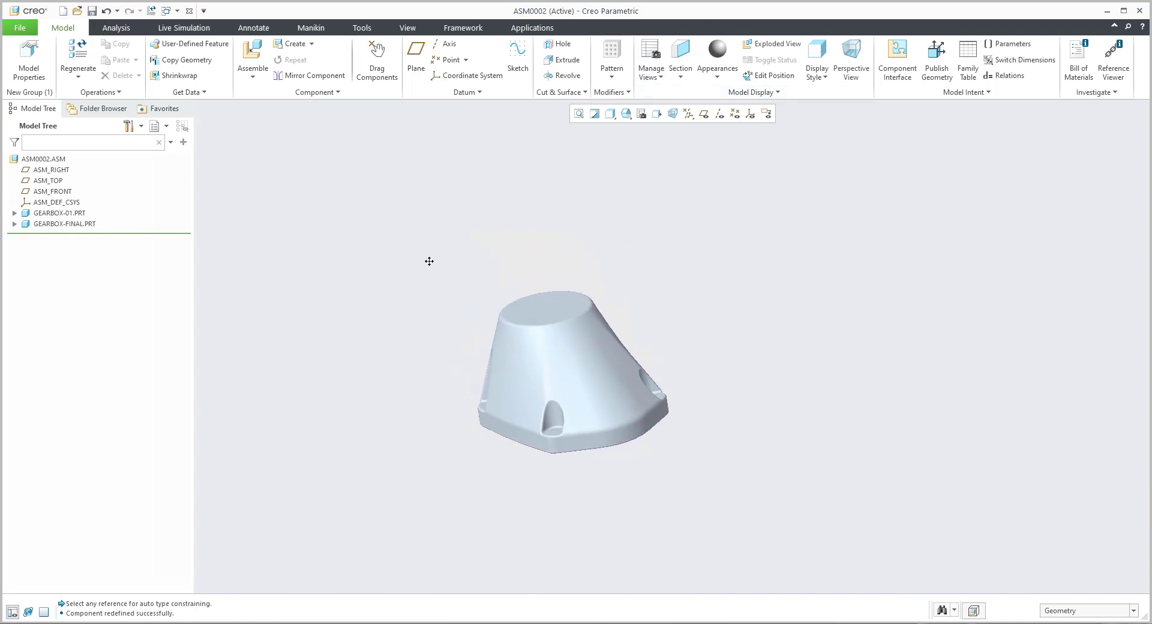
click(70, 214)
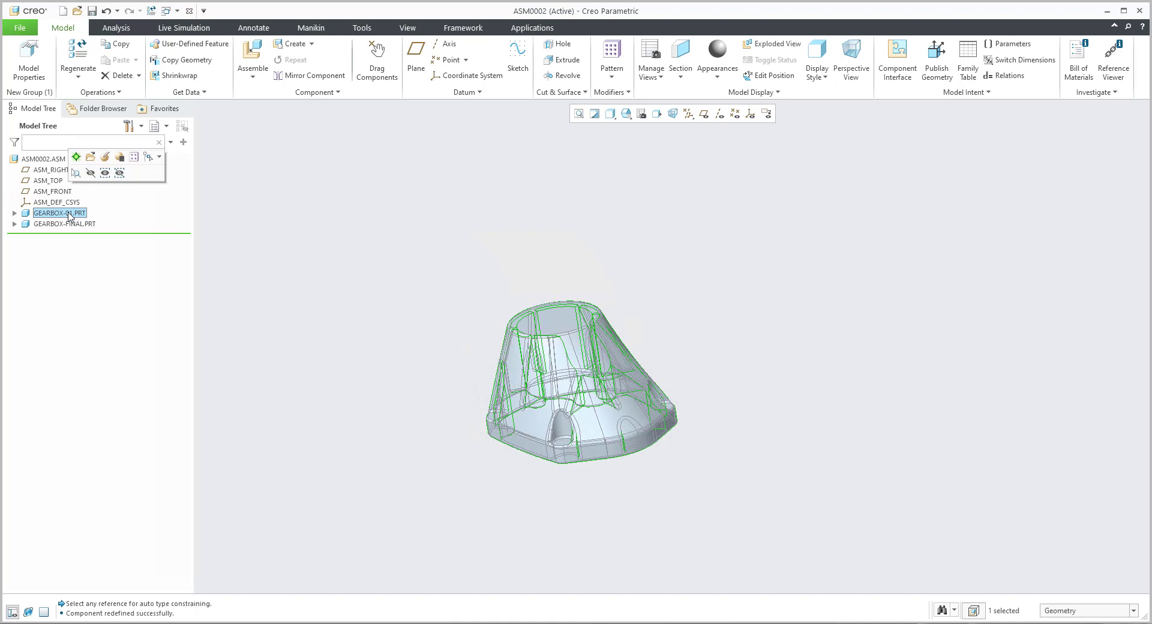
click(69, 224)
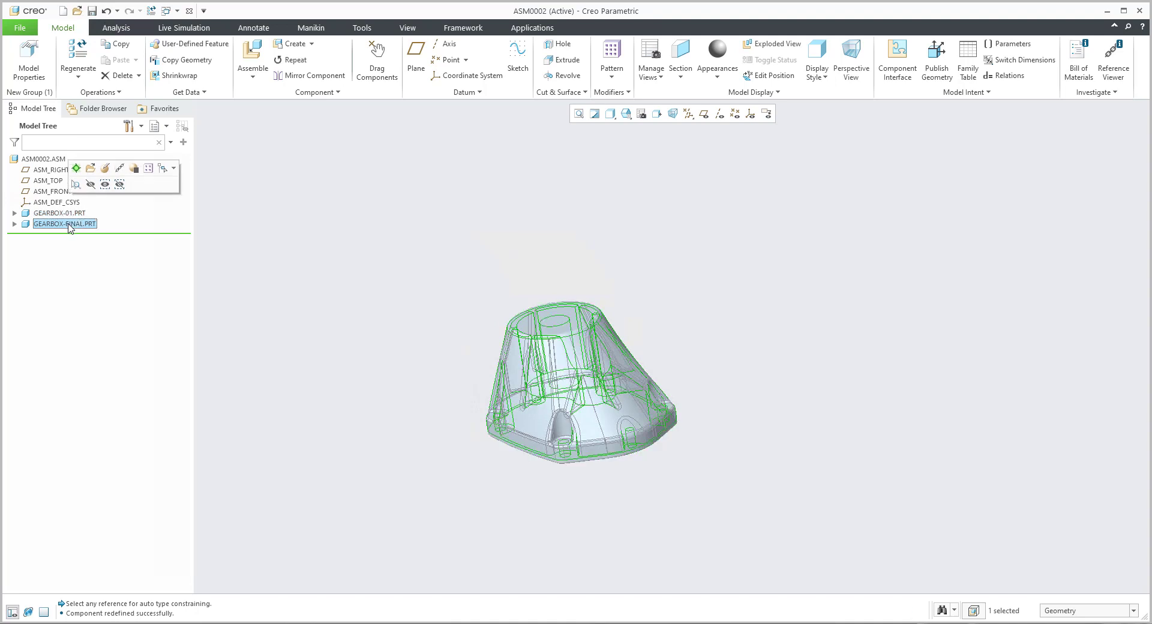
click(441, 365)
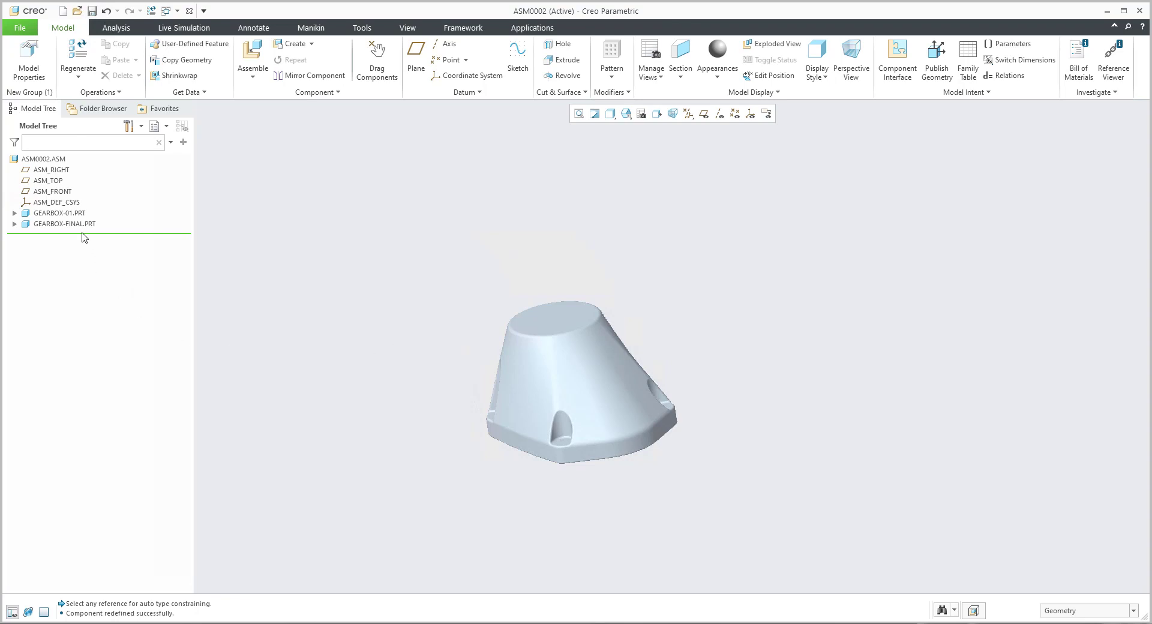
click(53, 224)
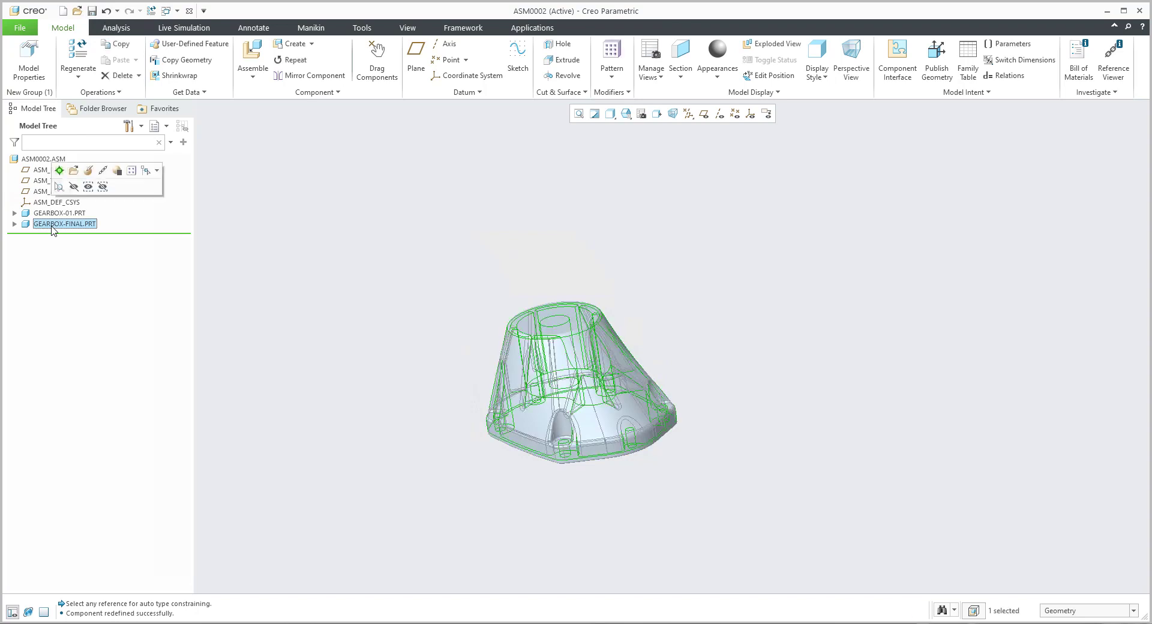
click(54, 214)
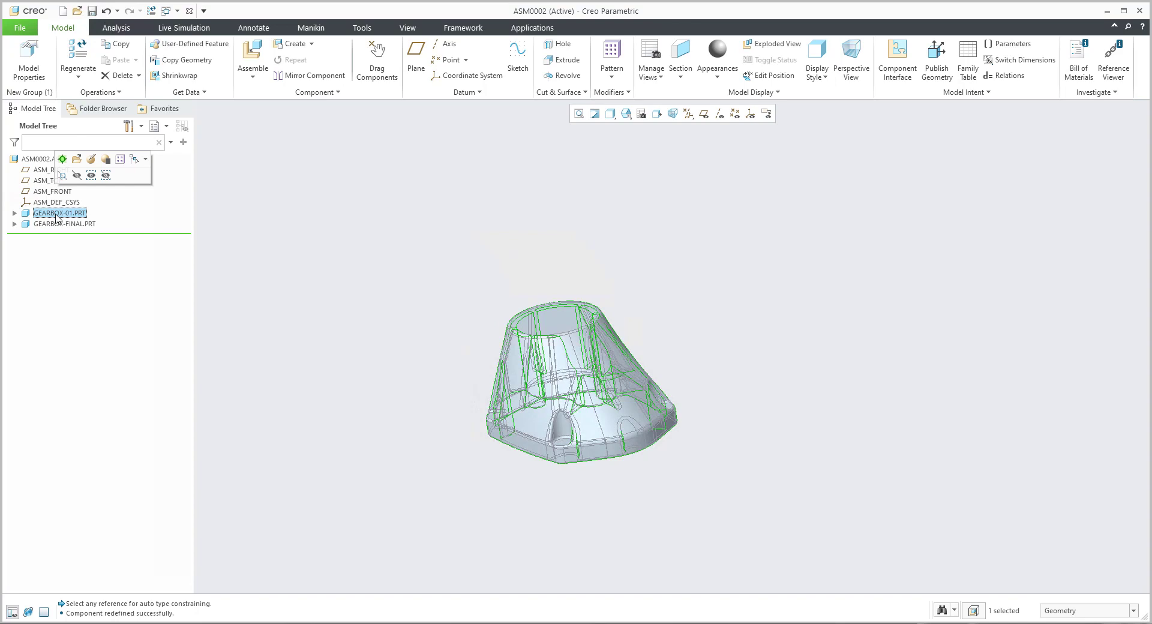
Step: Activate GEARBOX-01.PRT and hide it so only the final housing shows
click(62, 159)
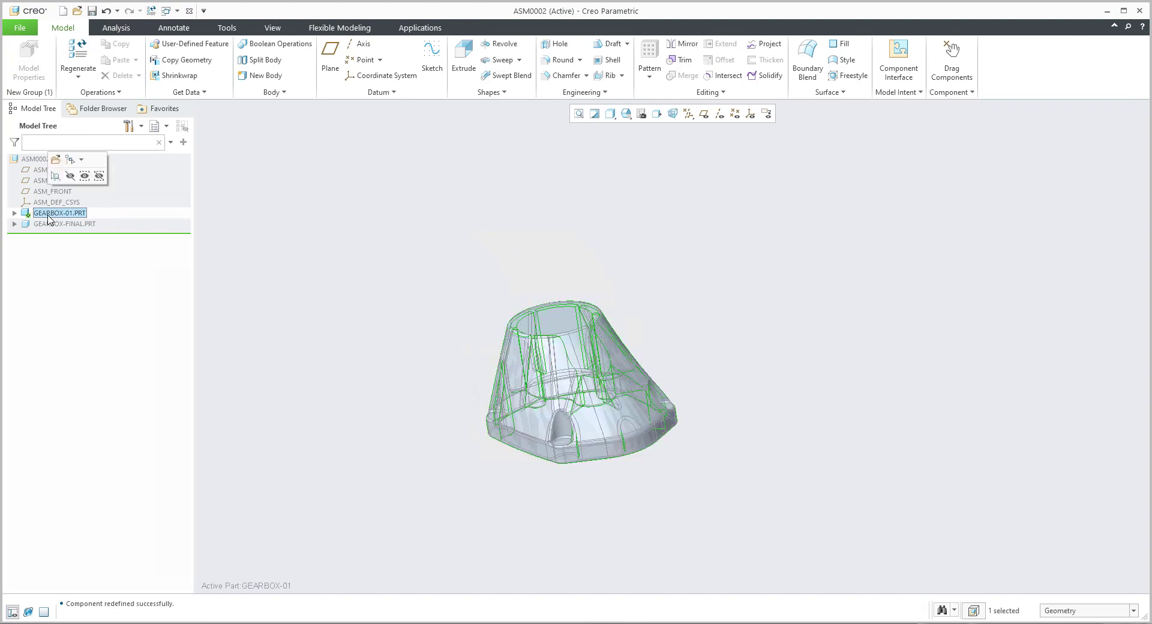
click(70, 175)
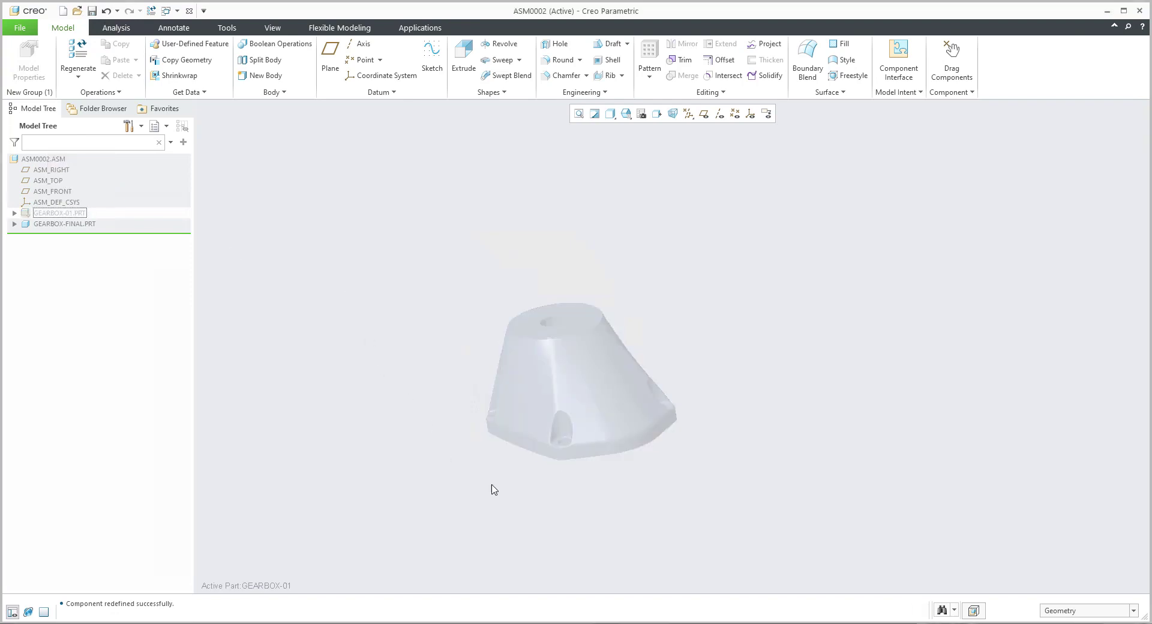
scroll(534, 466, up, 3)
Step: Set the selection filter to Surface and right-click a hole surface on the final housing
click(1059, 611)
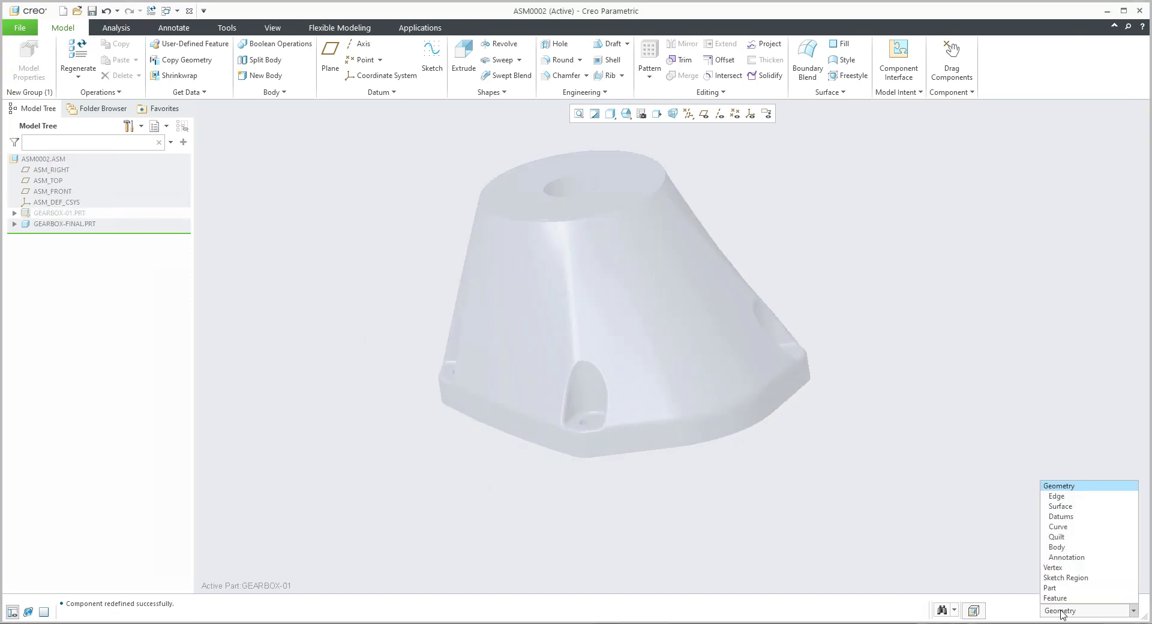
click(1061, 505)
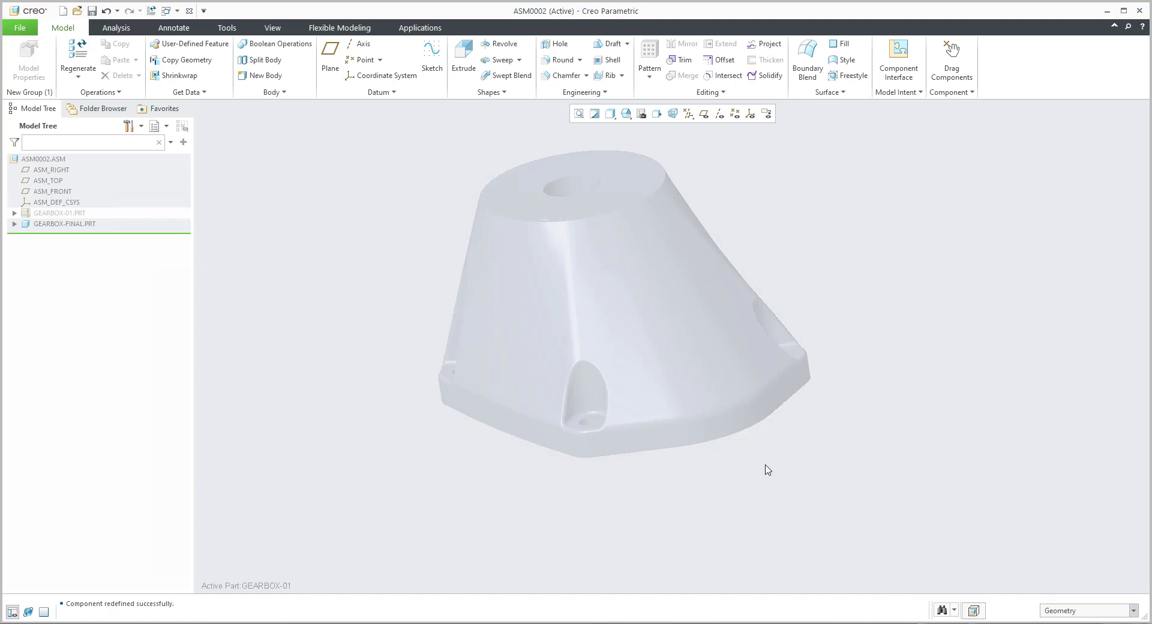
click(585, 401)
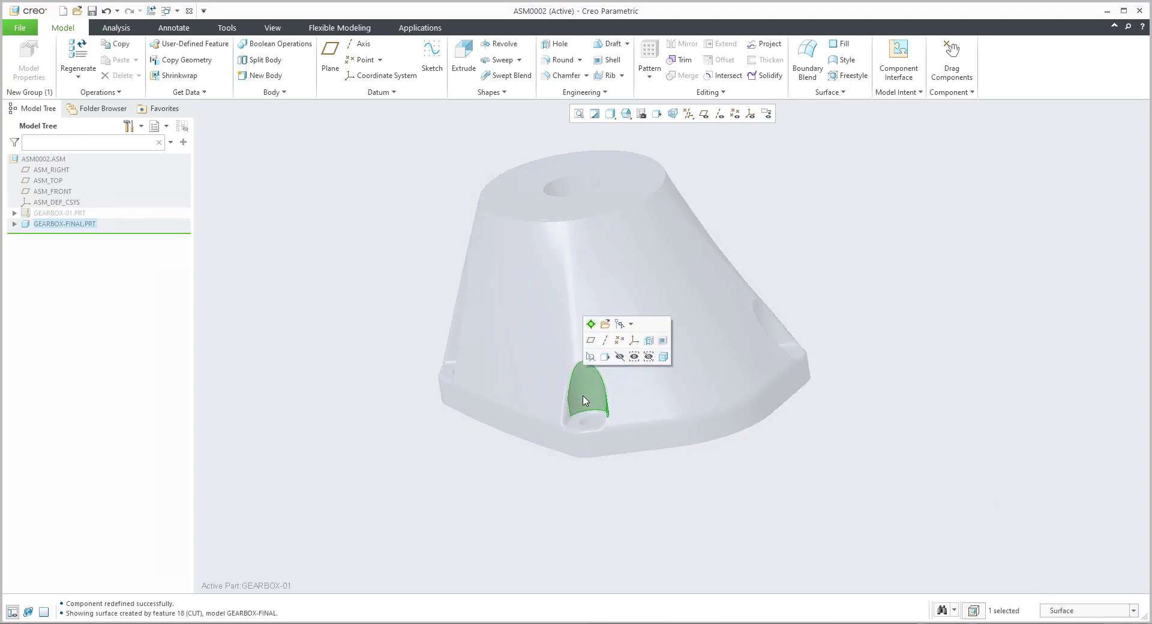
right_click(361, 312)
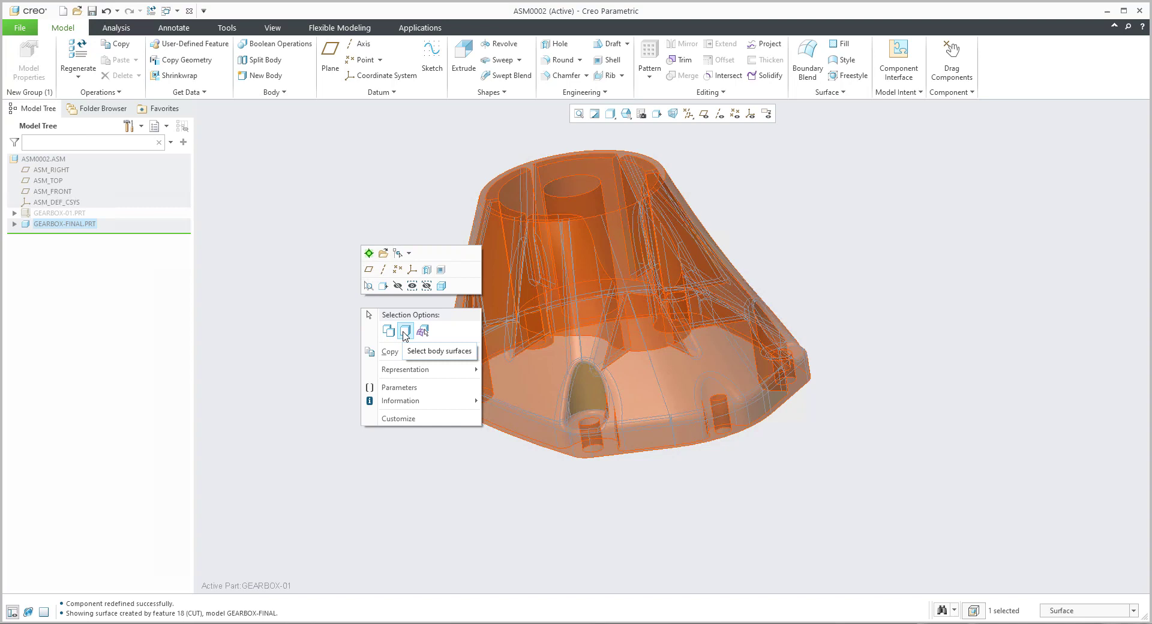
Step: Copy-paste all GEARBOX-FINAL body surfaces into GEARBOX-01 as COPY_1, then reactivate ASM0002
click(405, 331)
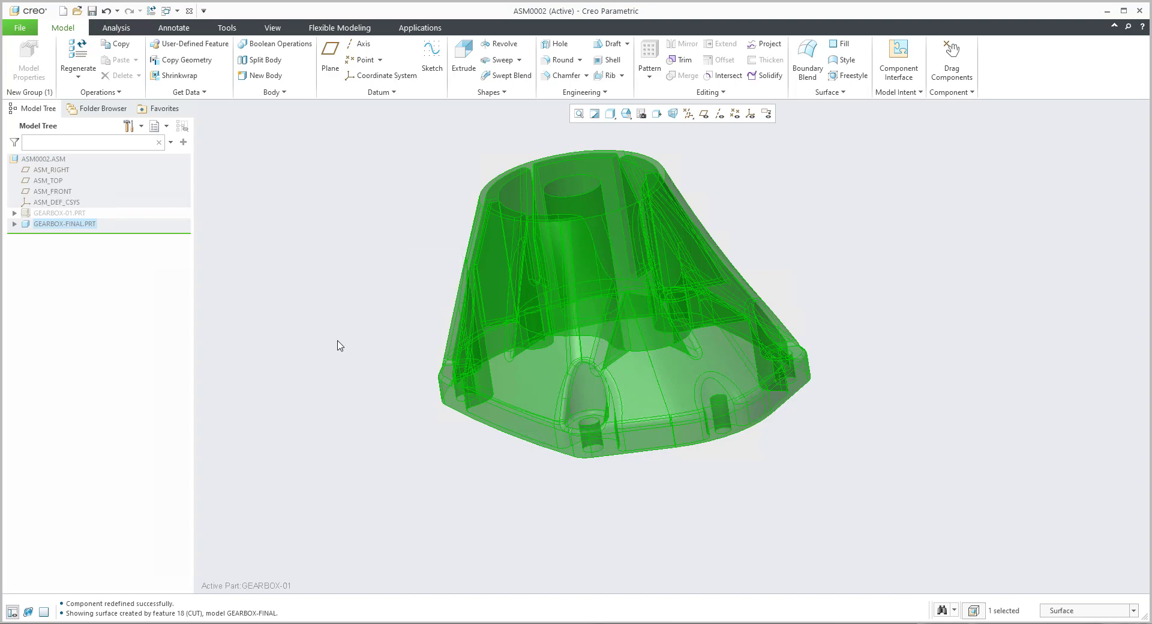
key(ctrl+c)
key(ctrl+v)
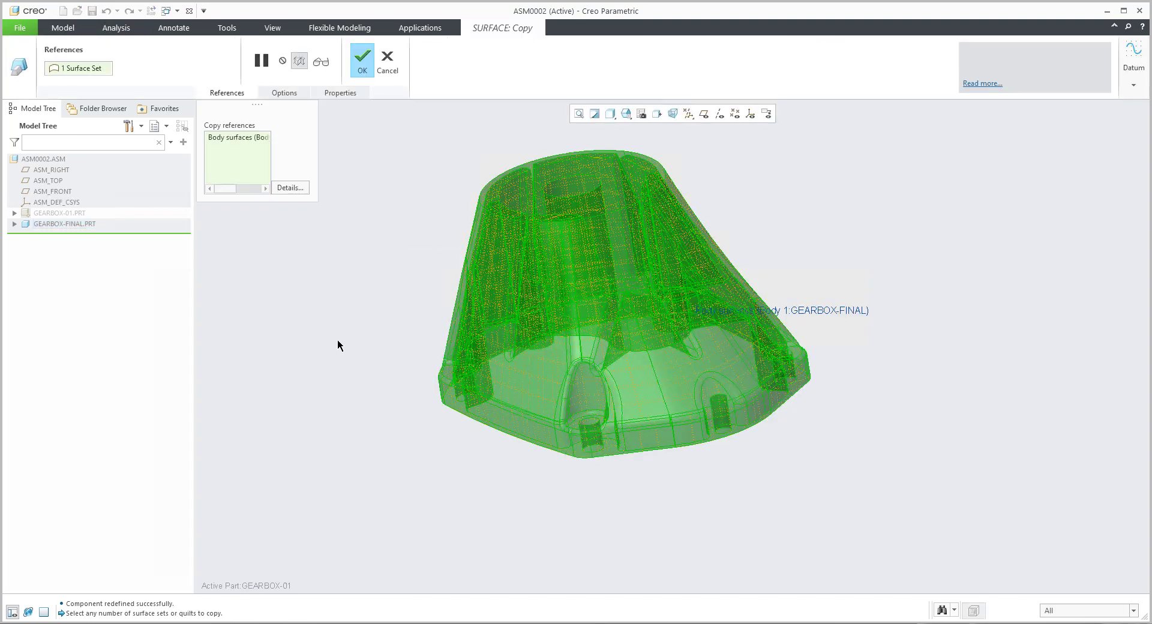
middle_click(338, 345)
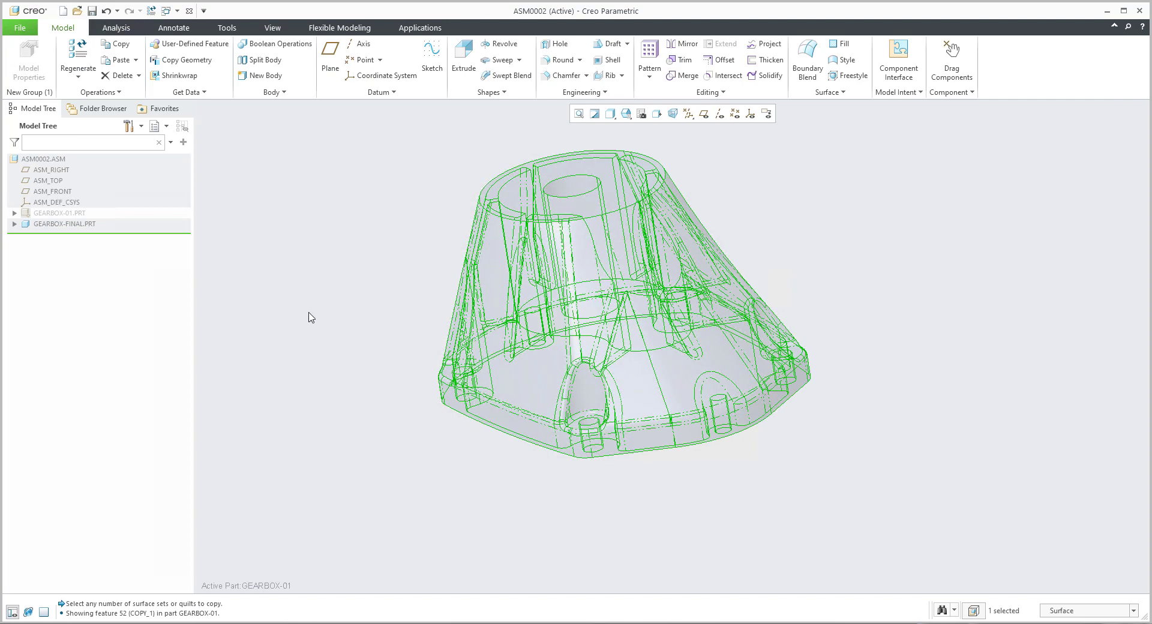
click(72, 215)
key(ctrl+a)
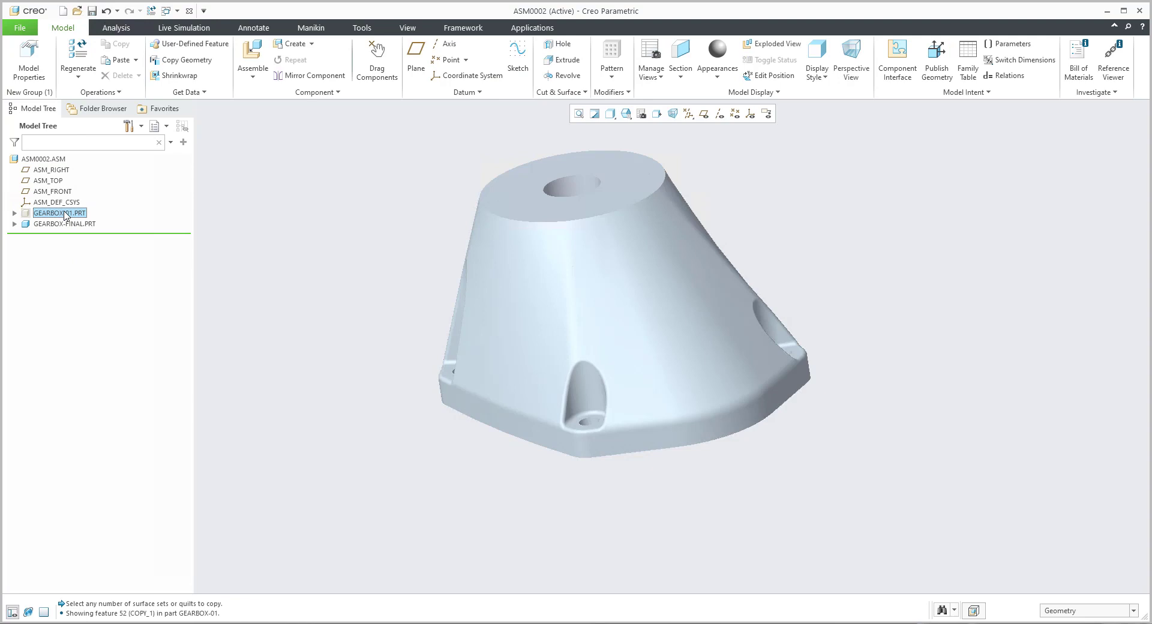
Step: Open GEARBOX-01.PRT in its own window
right_click(65, 213)
click(86, 172)
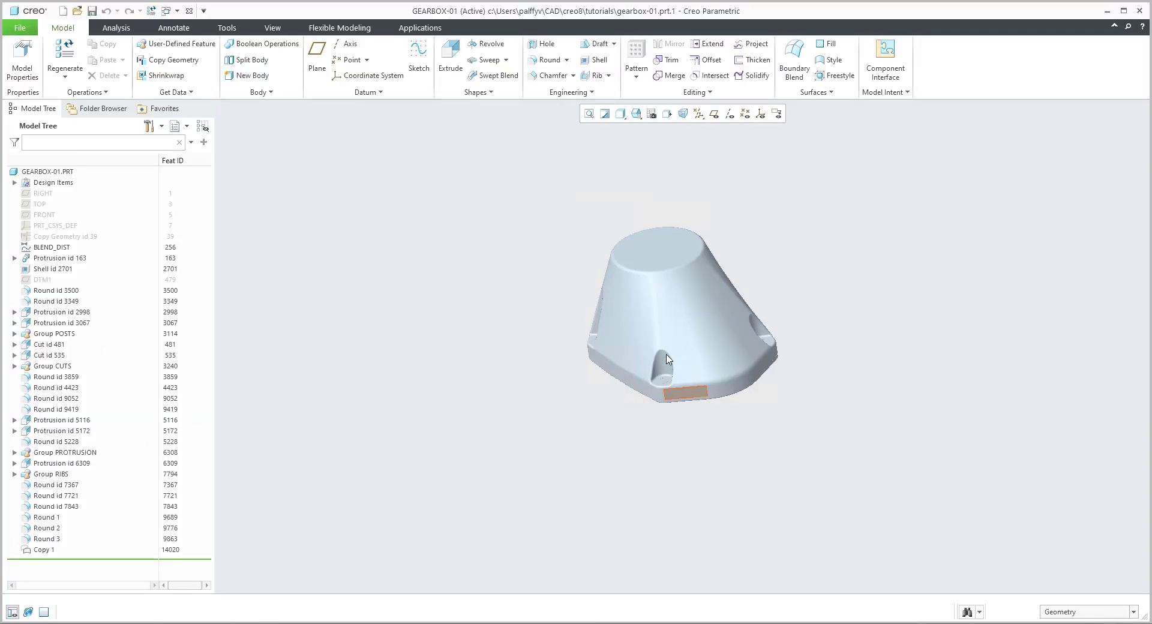
mouse_move(660, 384)
middle_down()
mouse_move(660, 282)
mouse_move(660, 382)
middle_up()
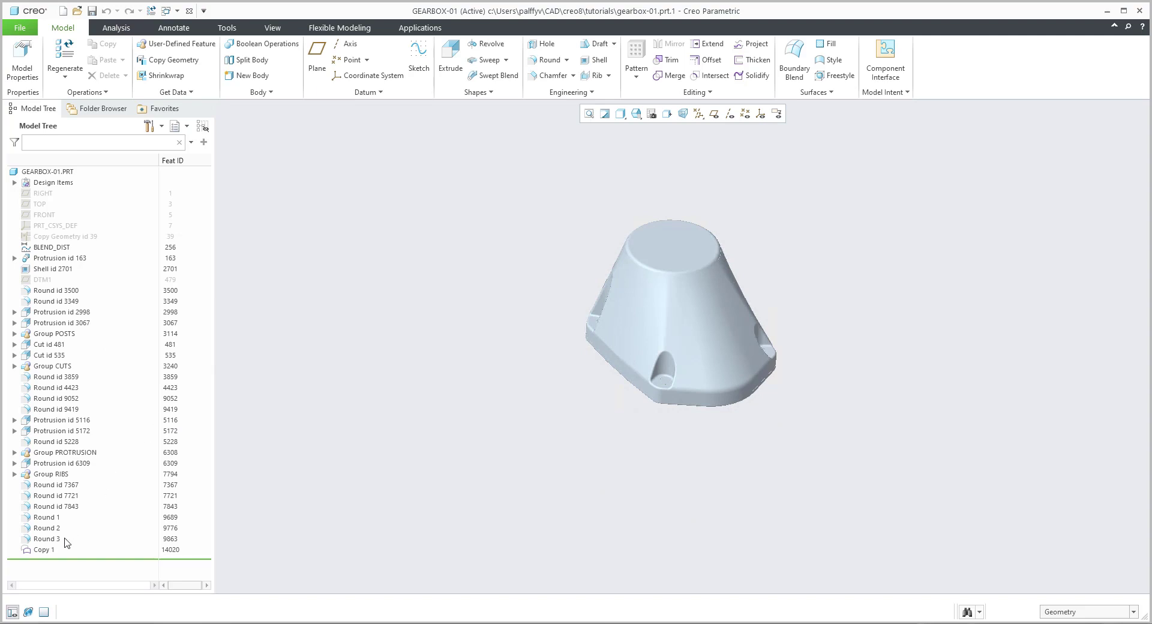
Step: Solidify Copy 1 with Remove Material to cut away the copied geometry's volume
click(44, 549)
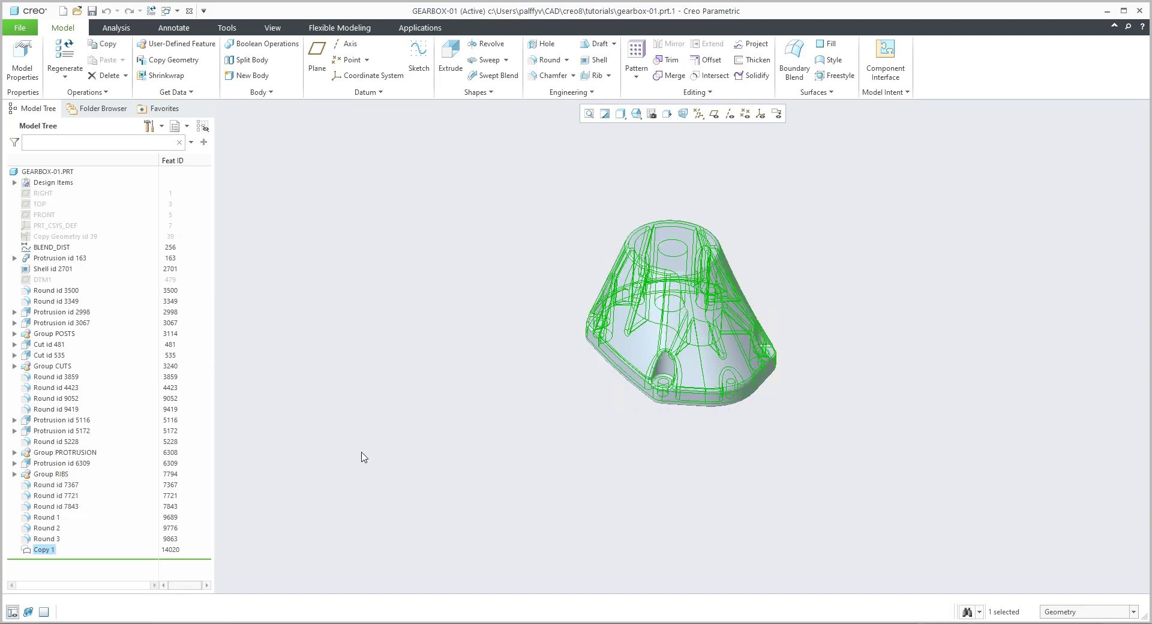
click(753, 75)
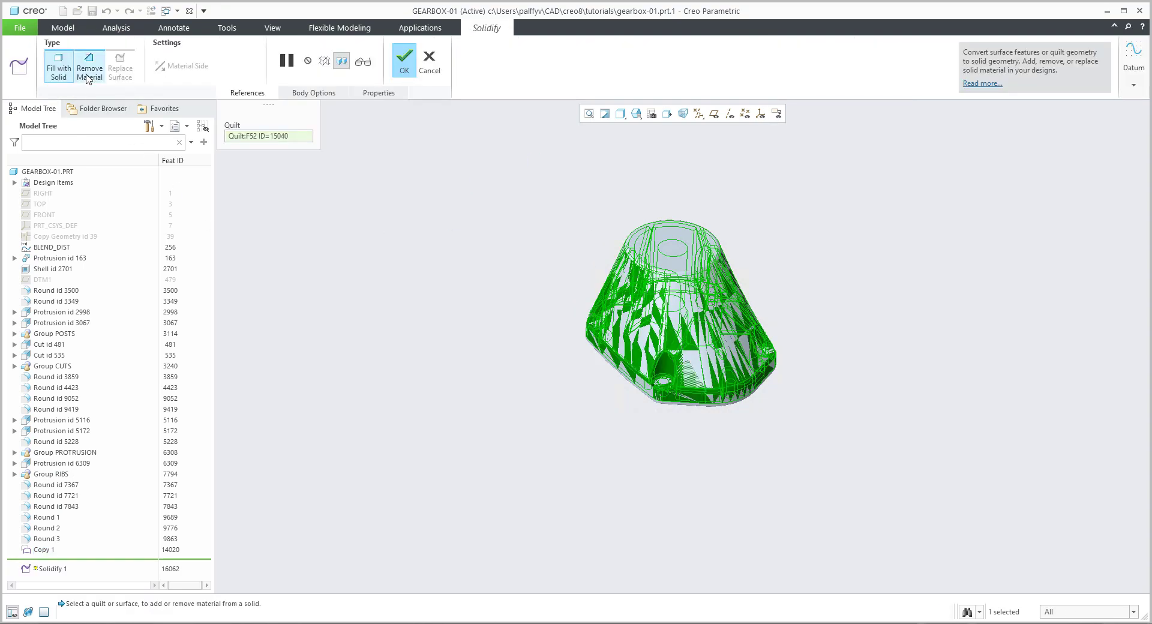
click(88, 74)
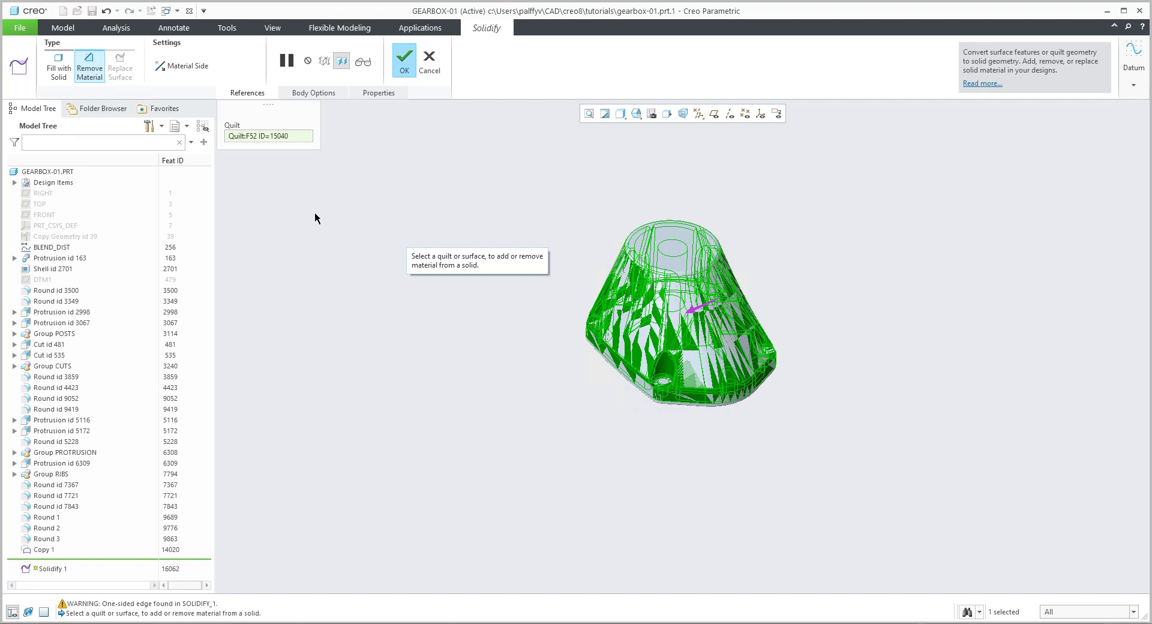
click(403, 61)
Step: Inspect the leftover bosses, posts and rim from several angles
click(535, 318)
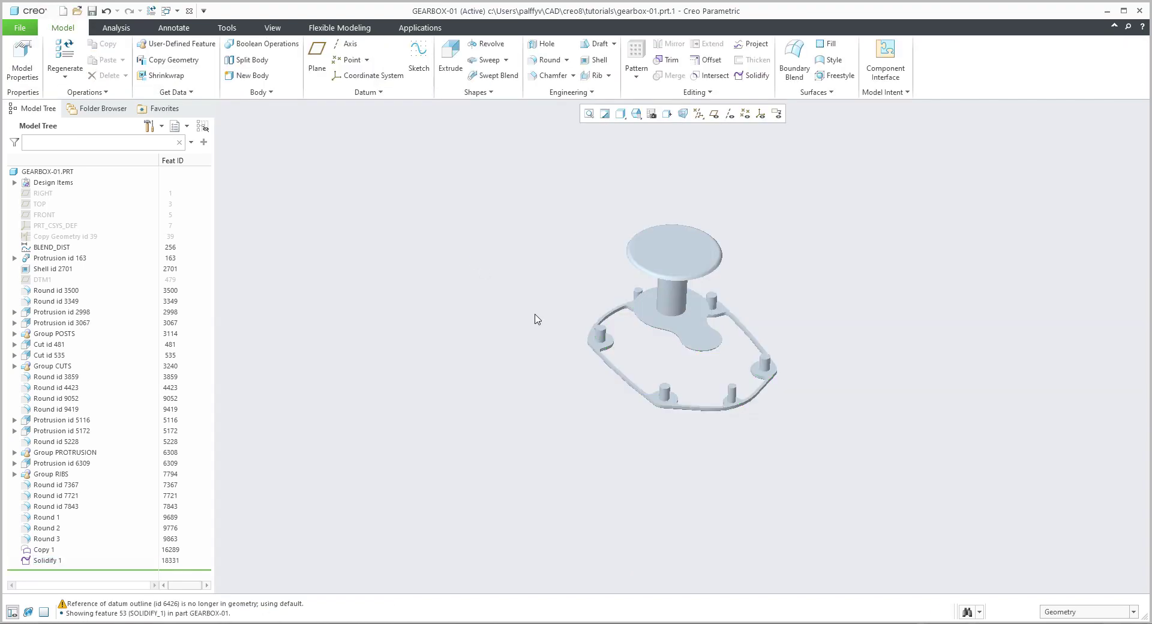
middle_drag(673, 332, 634, 334)
scroll(666, 301, up, 3)
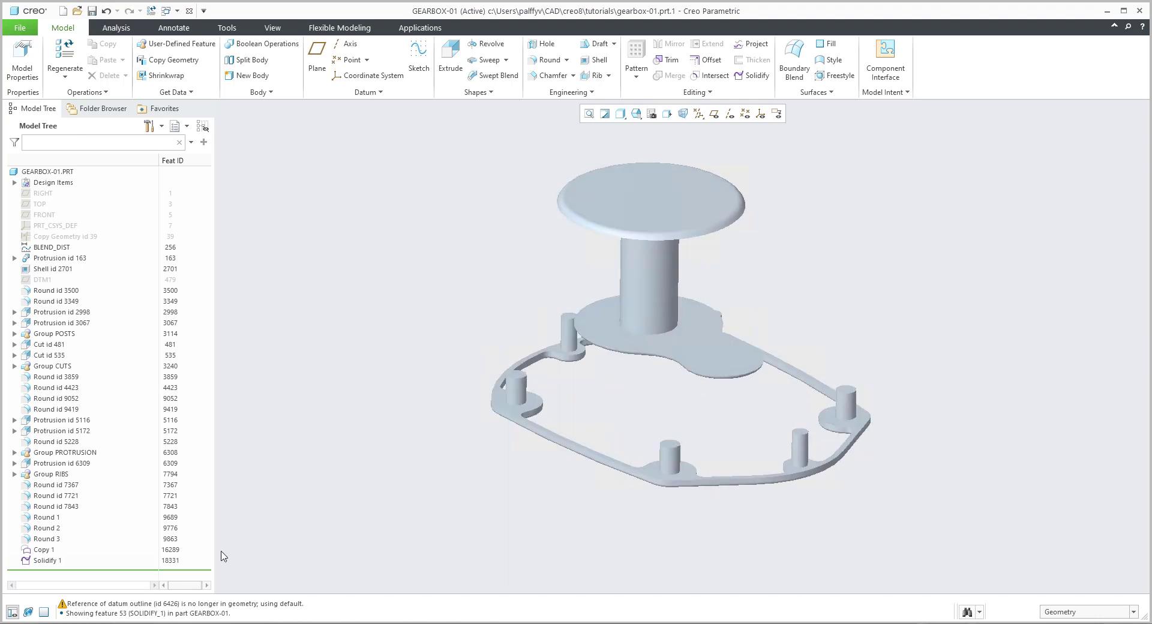
click(45, 552)
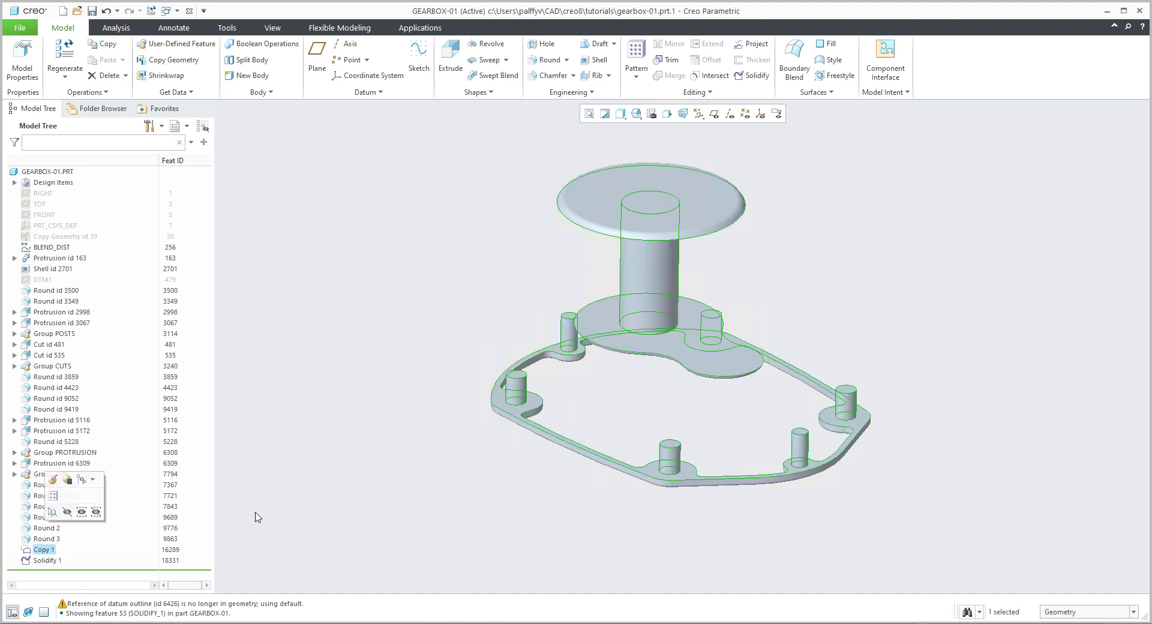
click(317, 524)
middle_drag(521, 416, 554, 410)
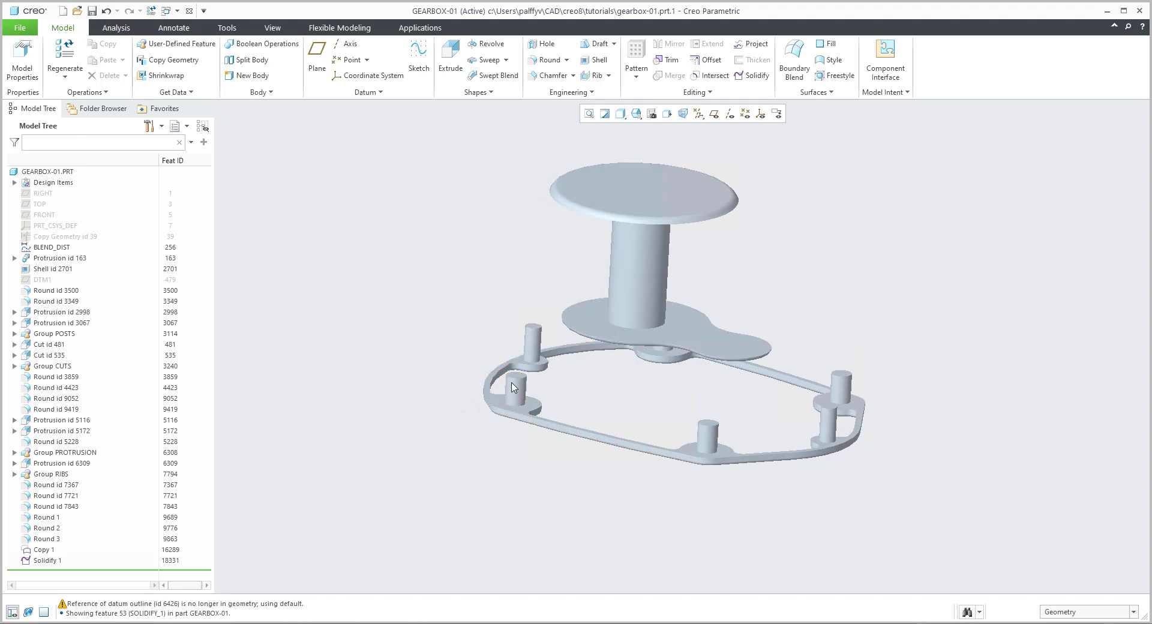
mouse_move(504, 299)
middle_down()
mouse_move(503, 272)
mouse_move(498, 288)
mouse_move(516, 294)
middle_up()
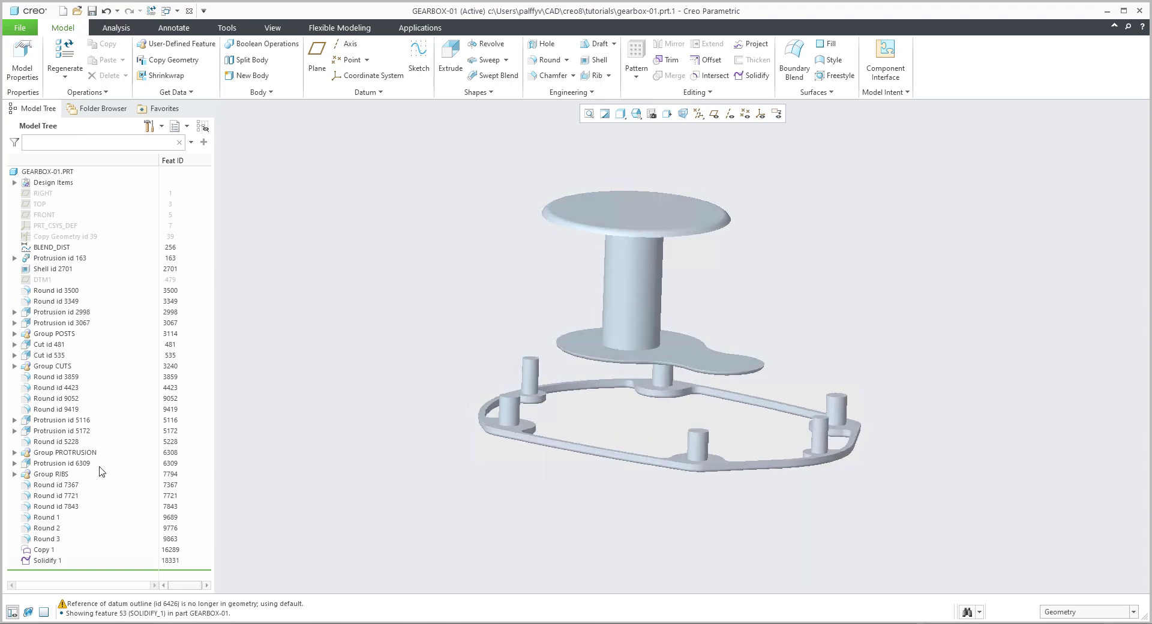
Step: Delete Copy 1 and Solidify 1, then close the part window
click(45, 560)
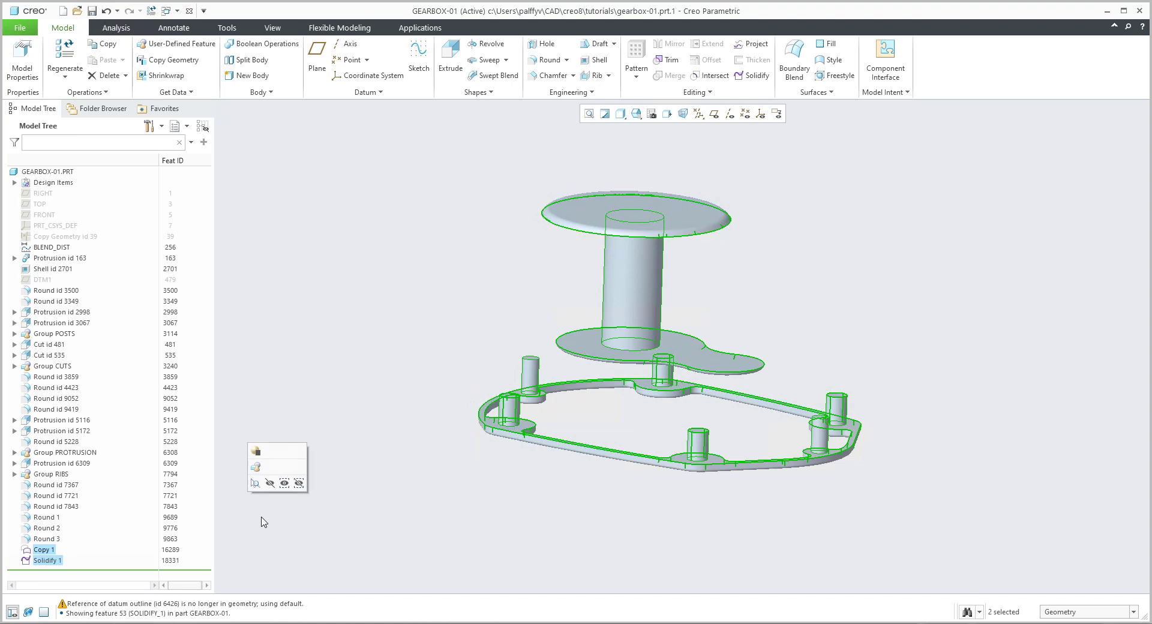
key(Delete)
click(534, 334)
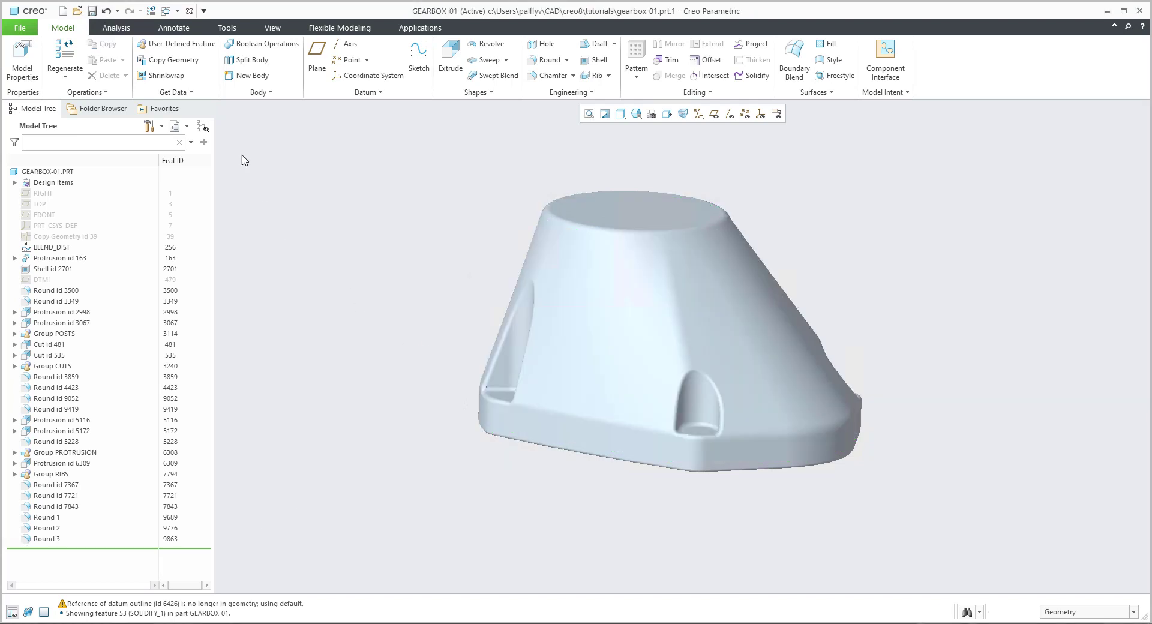
click(190, 11)
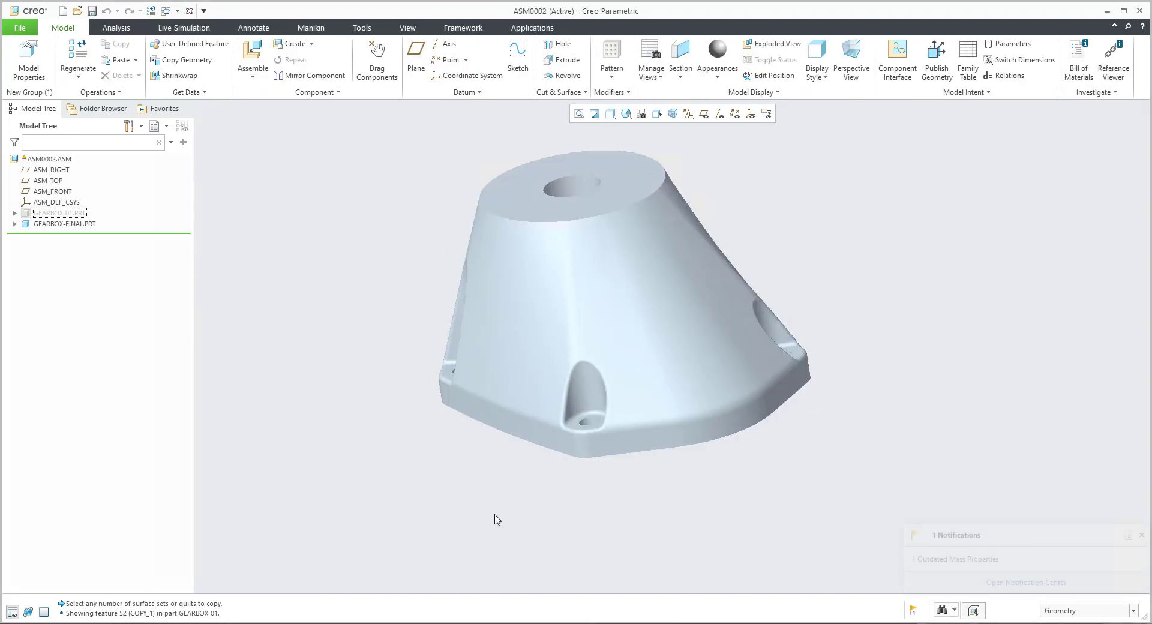
Step: Dismiss the notification, show GEARBOX-01.PRT again, and expand the Component group commands
click(1141, 535)
click(65, 217)
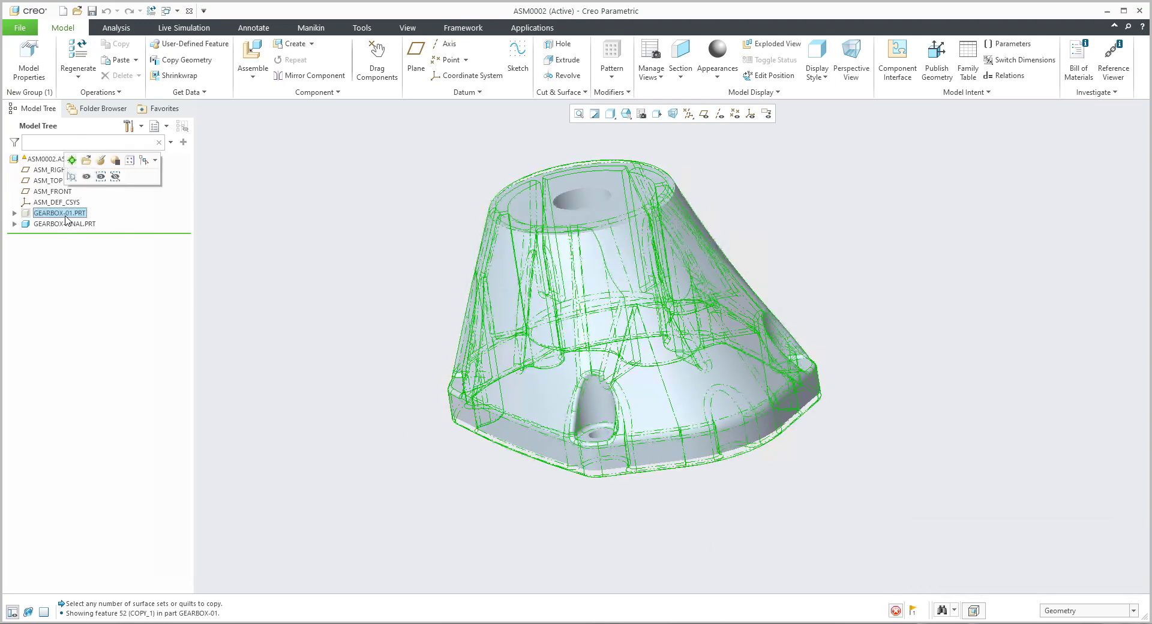
click(84, 161)
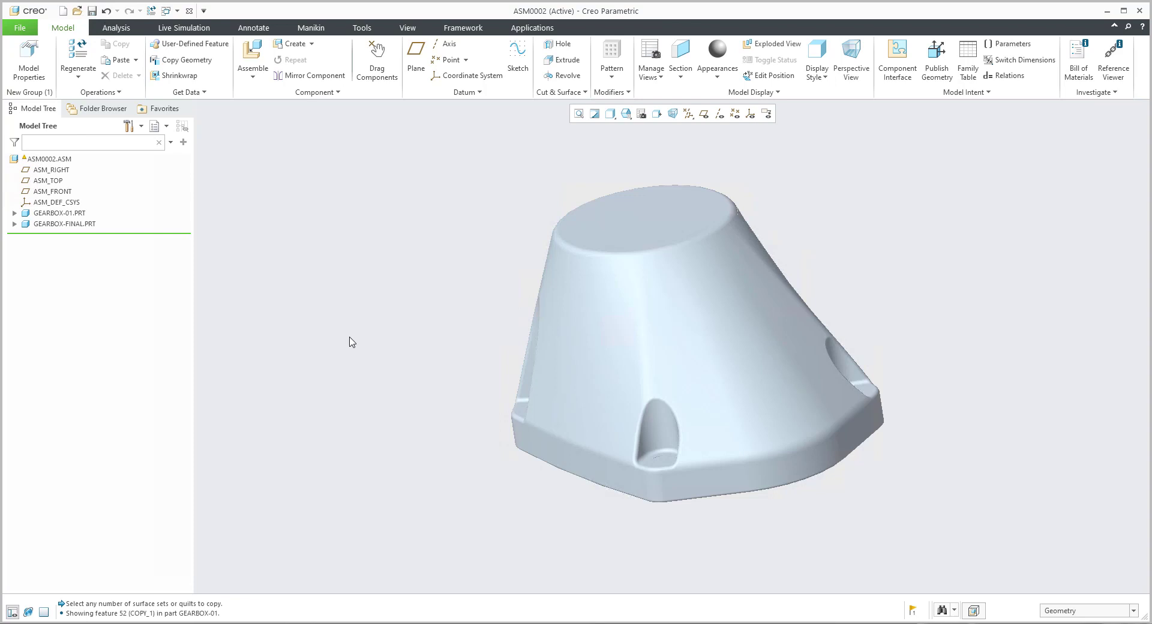
click(311, 93)
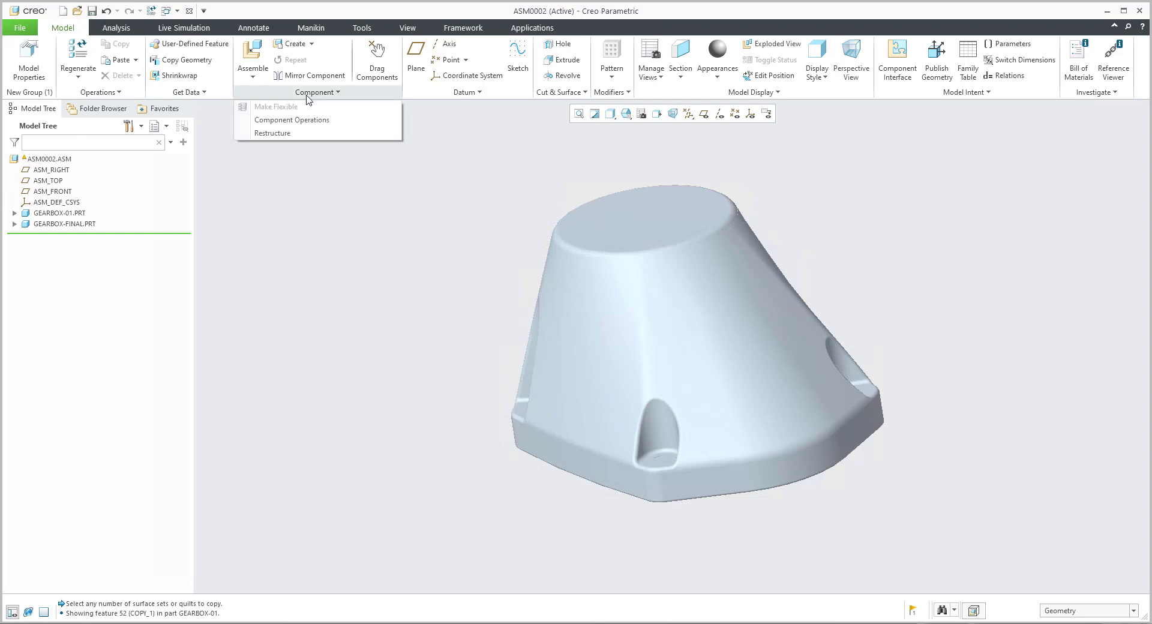
Step: Apply a Boolean Cut with GEARBOX-01.PRT as modified model and GEARBOX-FINAL.PRT as modifying component
click(280, 120)
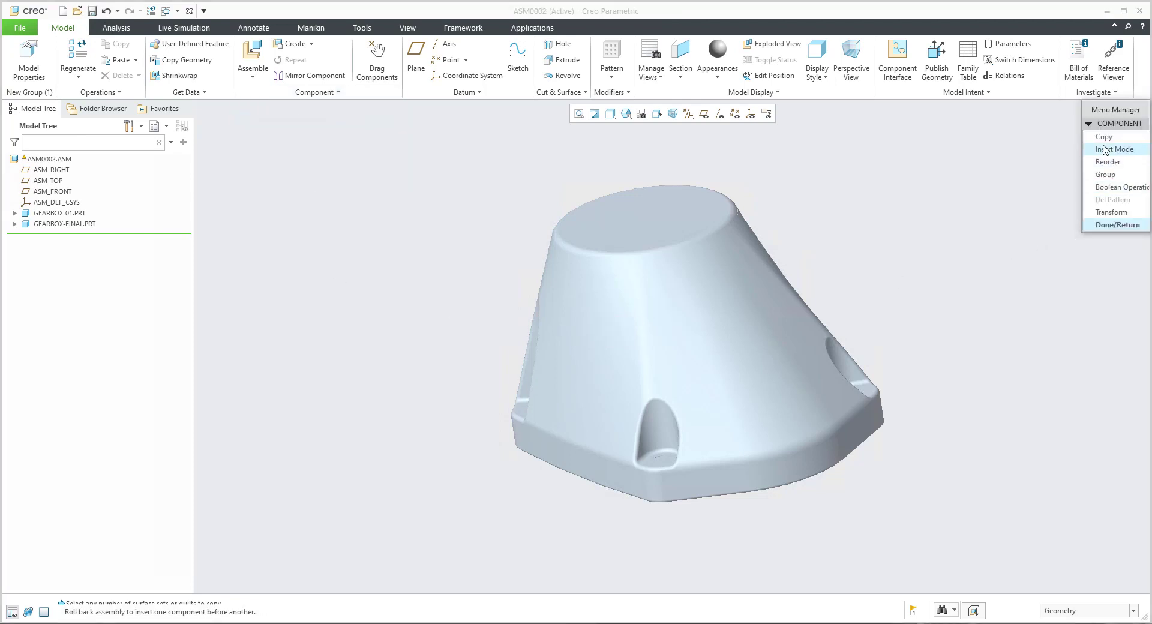
click(1106, 188)
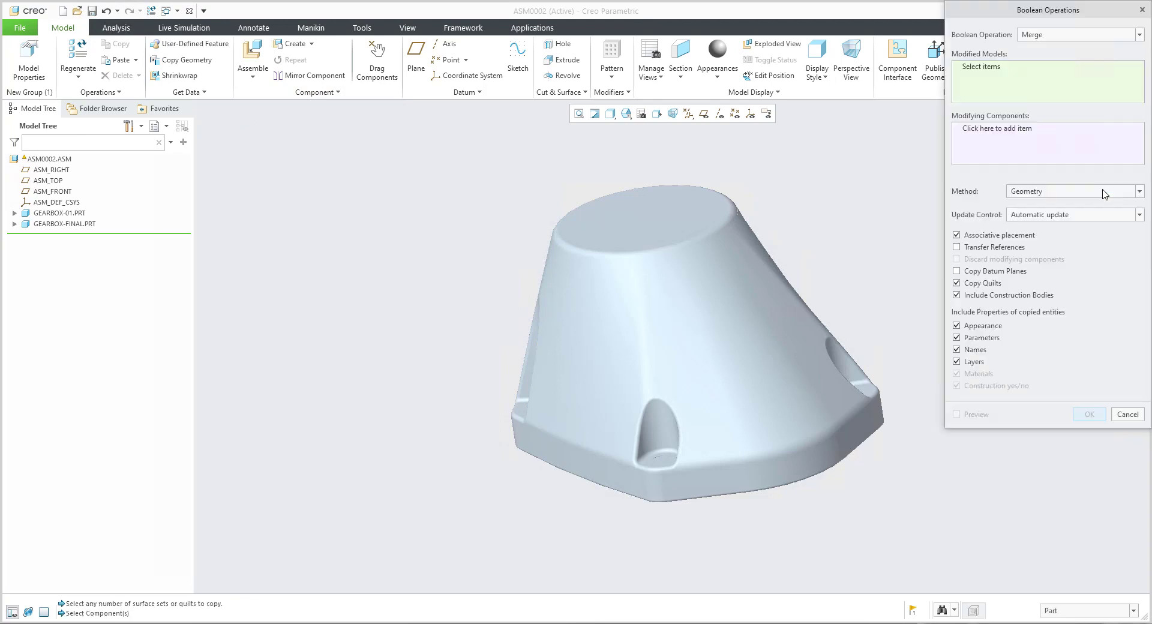
click(1042, 38)
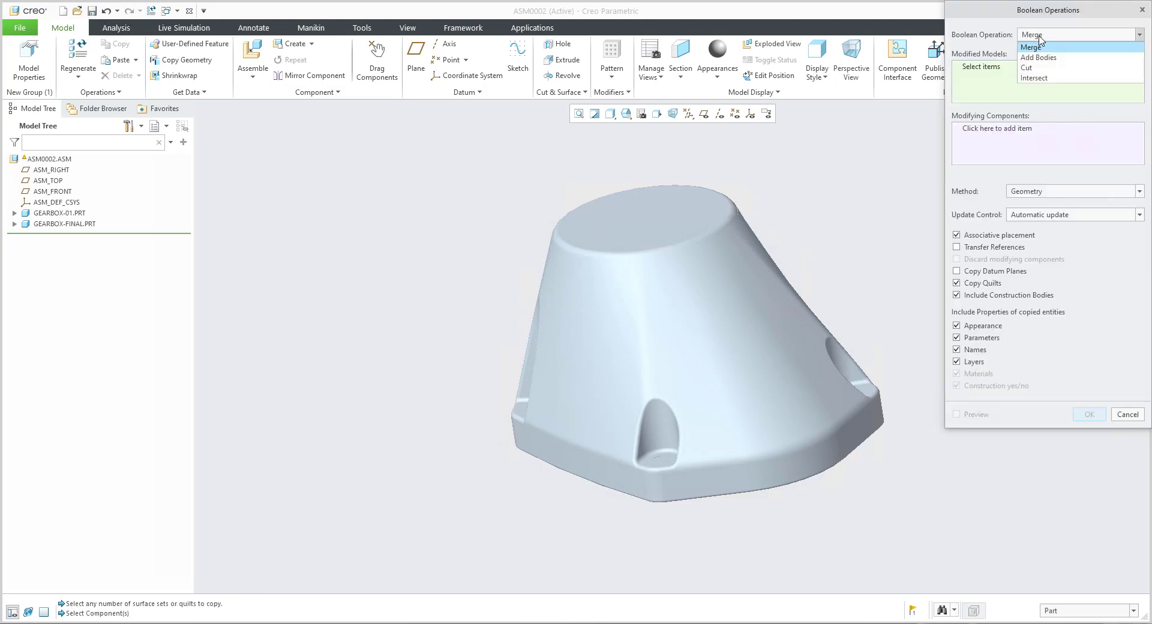
click(1029, 69)
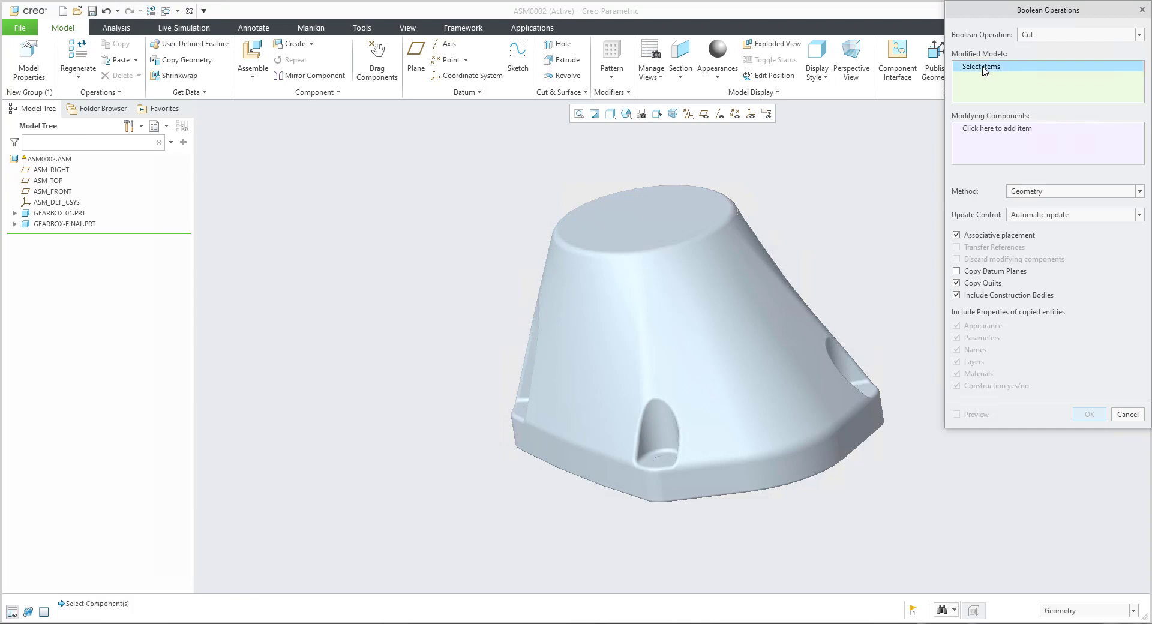
click(59, 213)
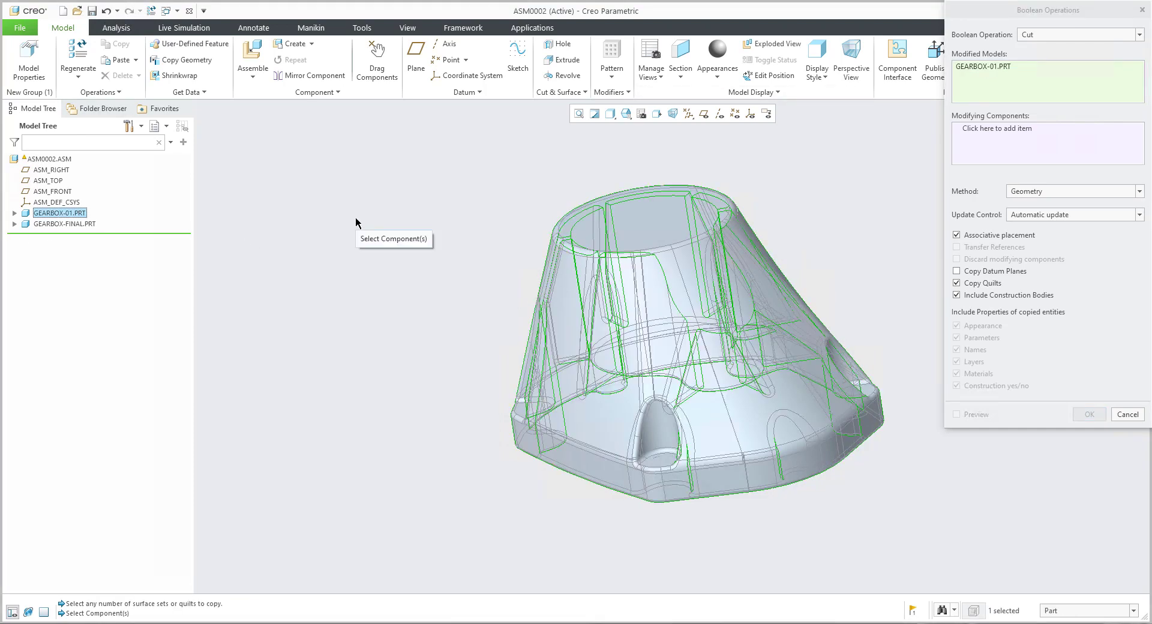
click(966, 130)
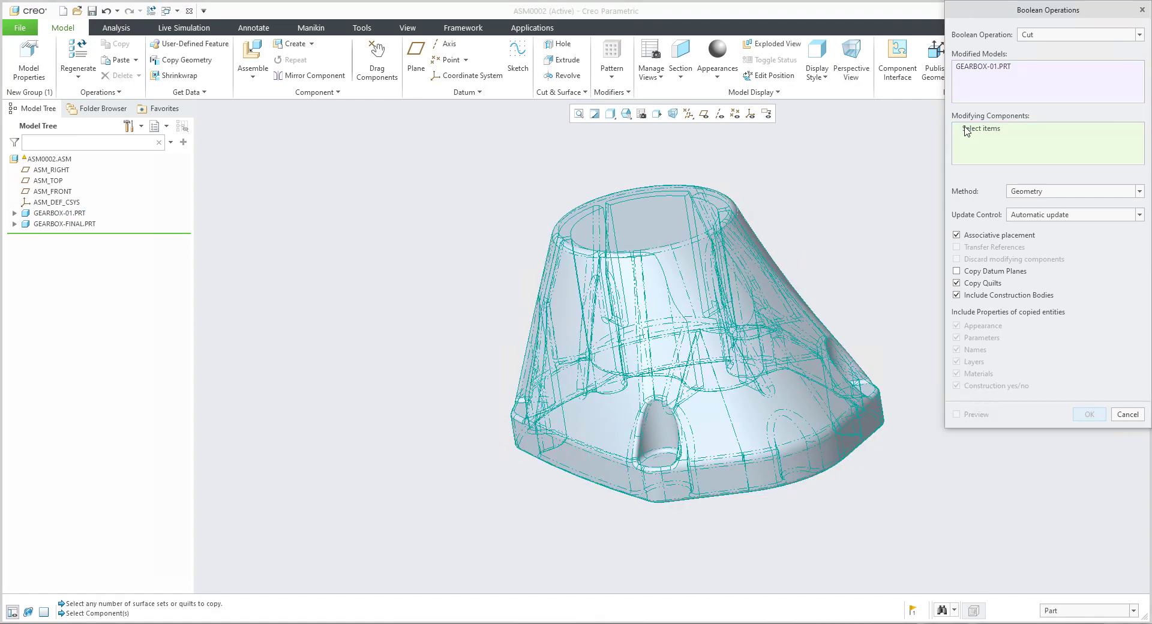
click(40, 226)
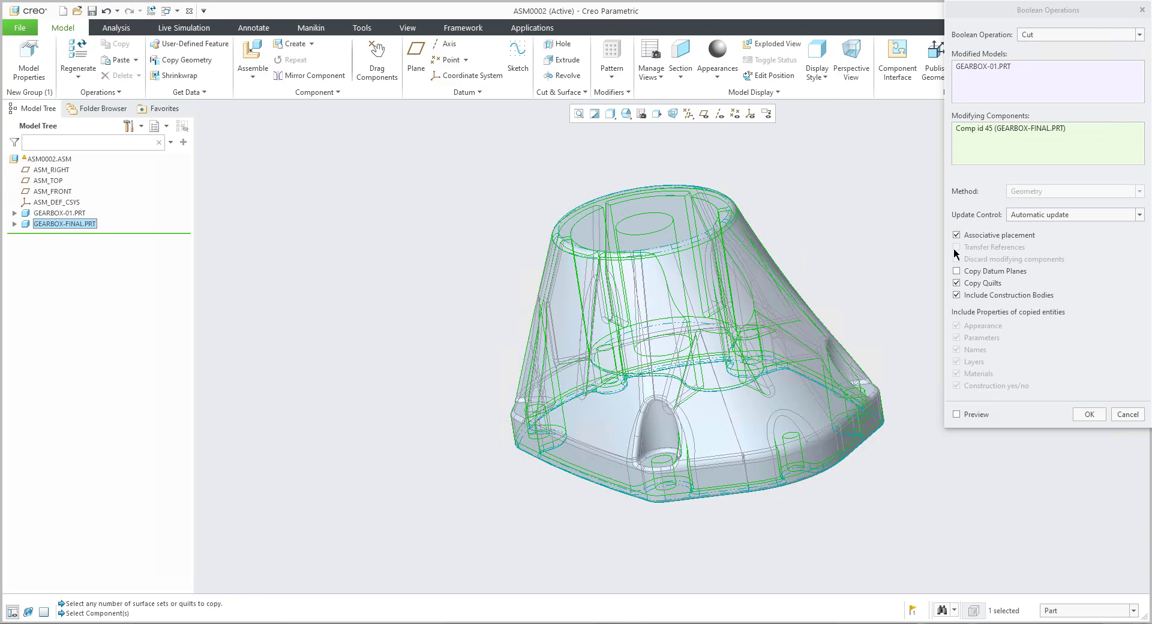
click(1087, 415)
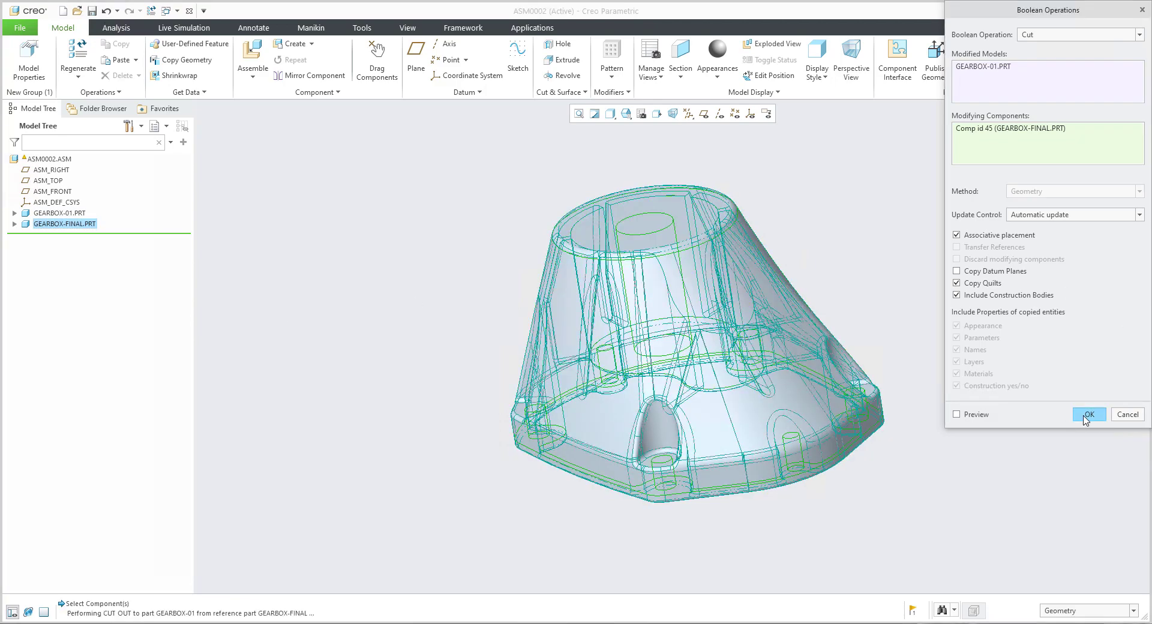
Step: Close the Menu Manager and open GEARBOX-01.PRT alone to view the Cut Out result
click(1104, 227)
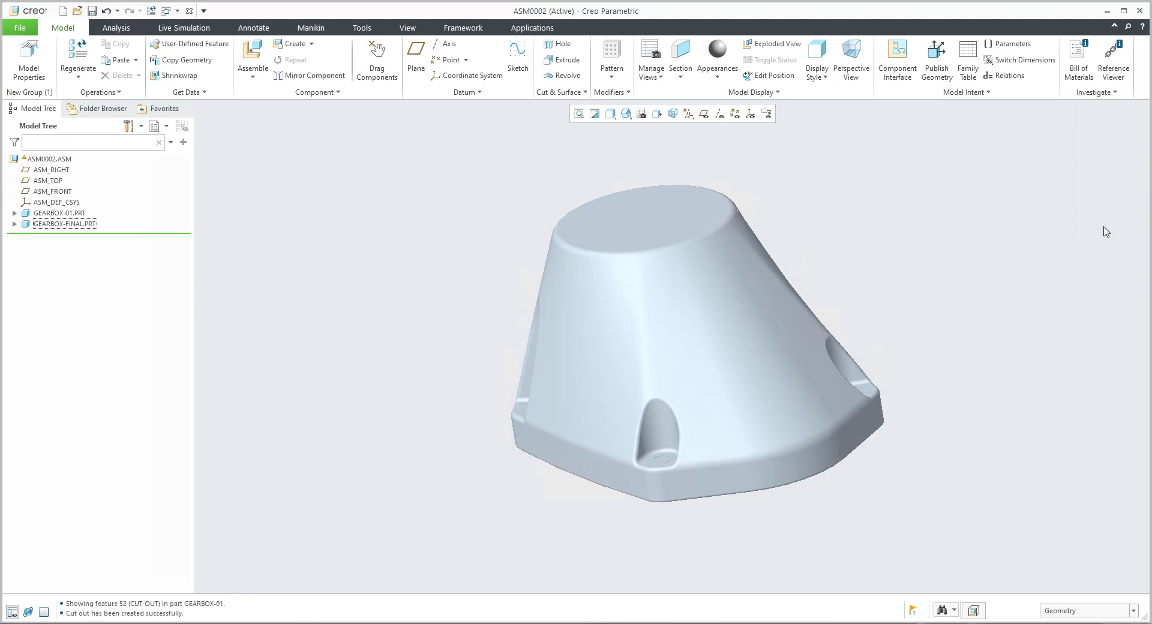
click(48, 216)
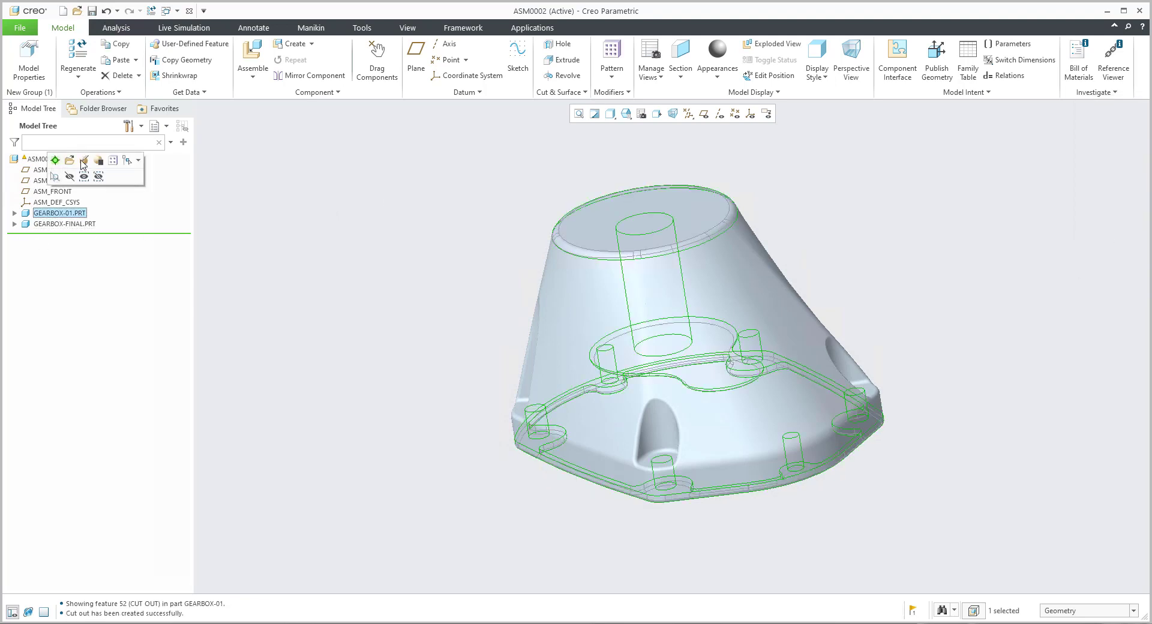
click(70, 158)
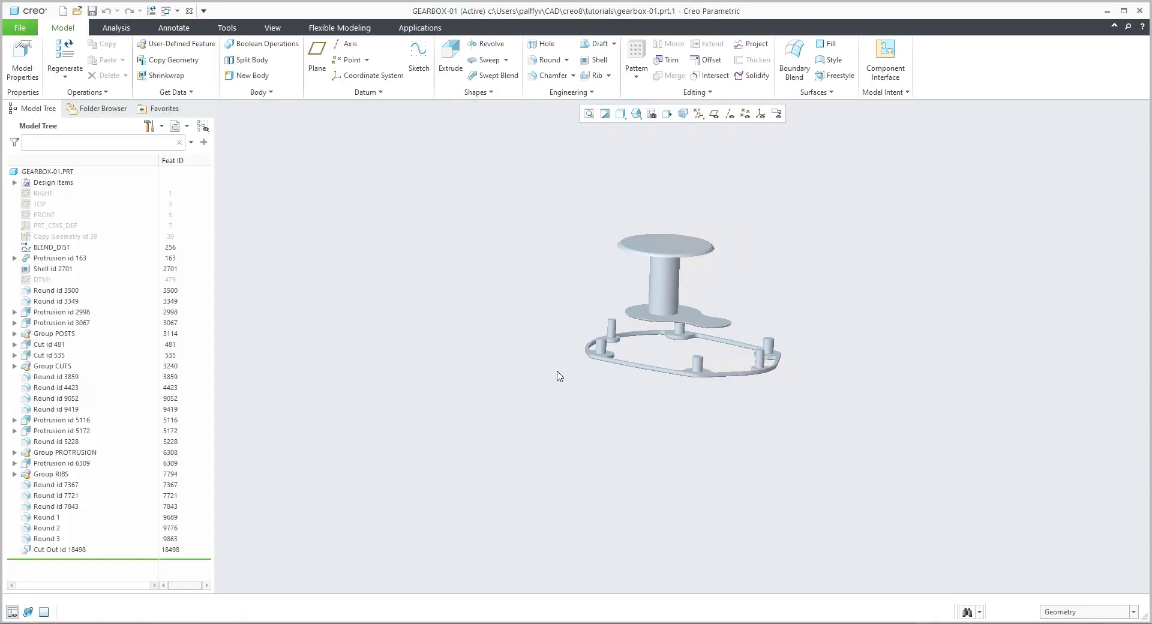